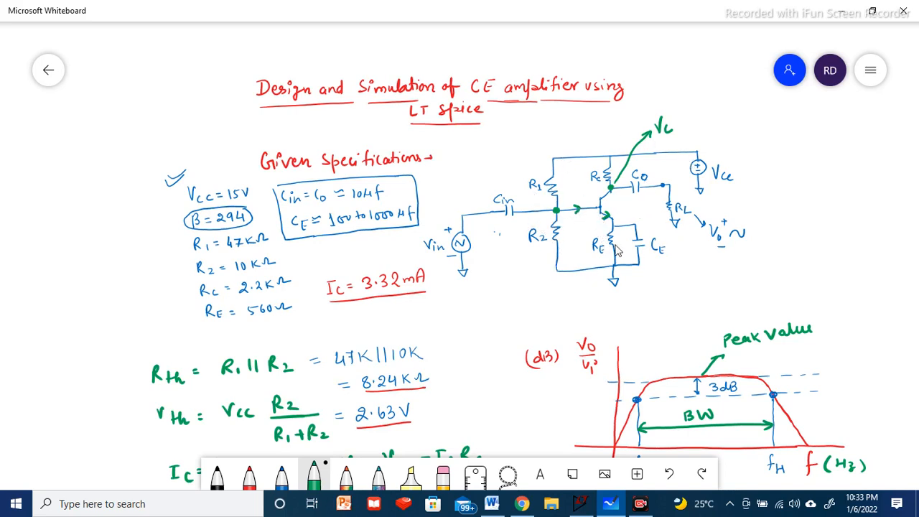
- Examine the CE amplifier's given specifications, circuit diagram, and AC and transient response sketches on the whiteboard
left_click_drag(534, 335, 482, 206)
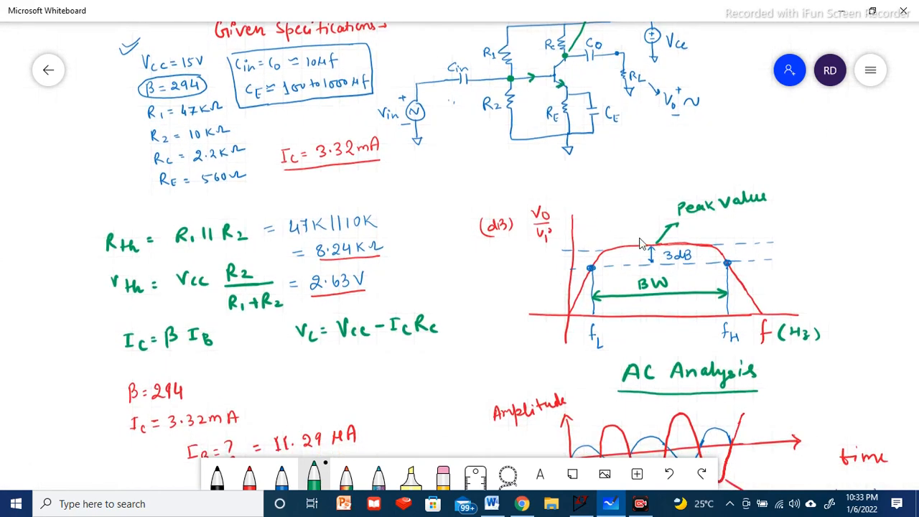
left_click_drag(511, 370, 480, 242)
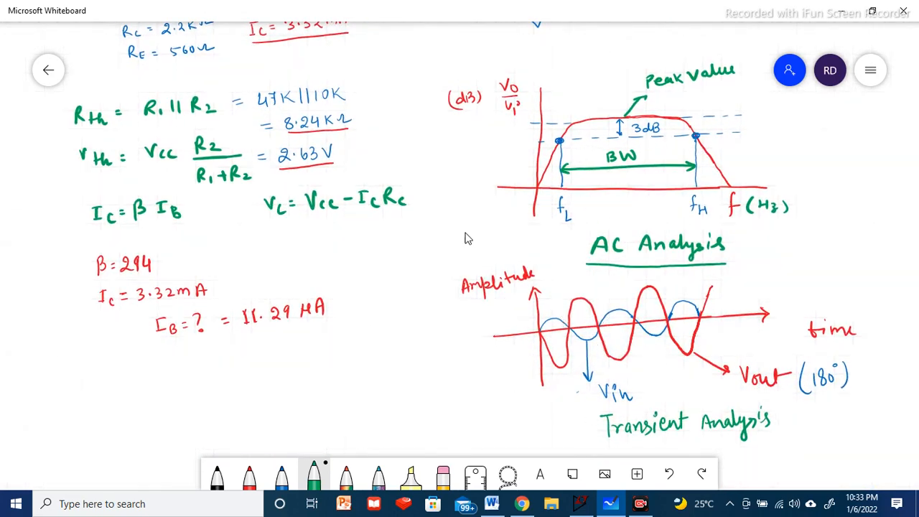
scroll(464, 207, "up", 3)
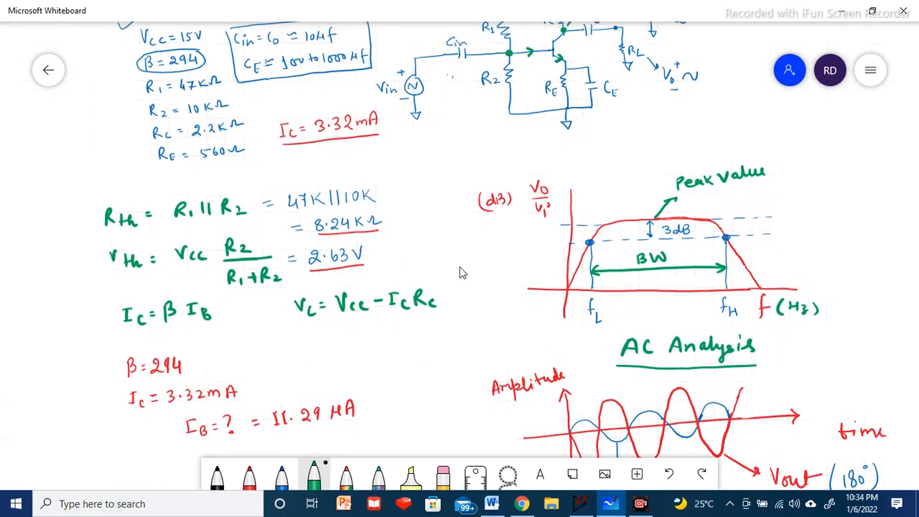
scroll(445, 216, "up", 4)
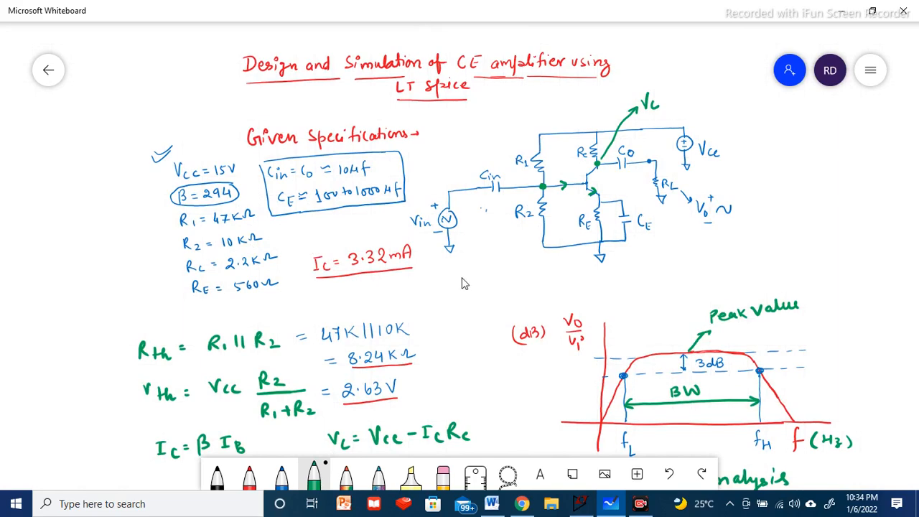
scroll(533, 394, "down", 3)
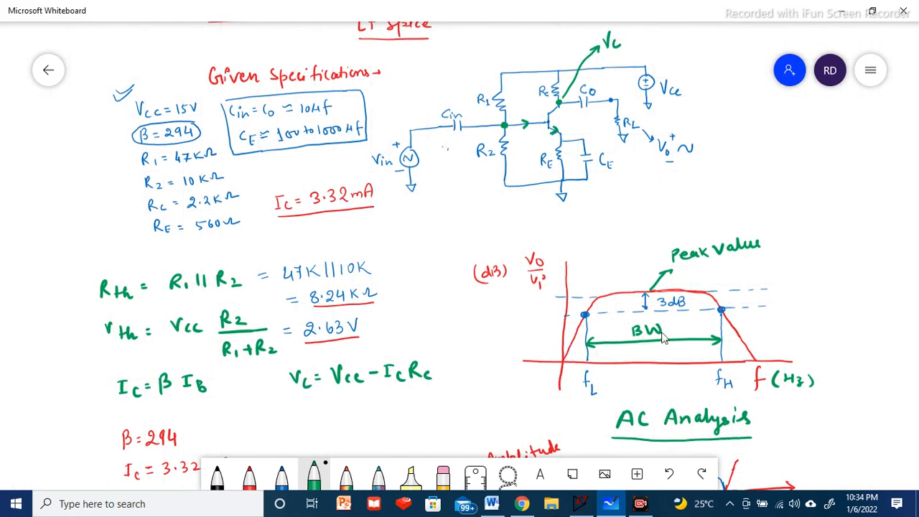
scroll(664, 339, "down", 5)
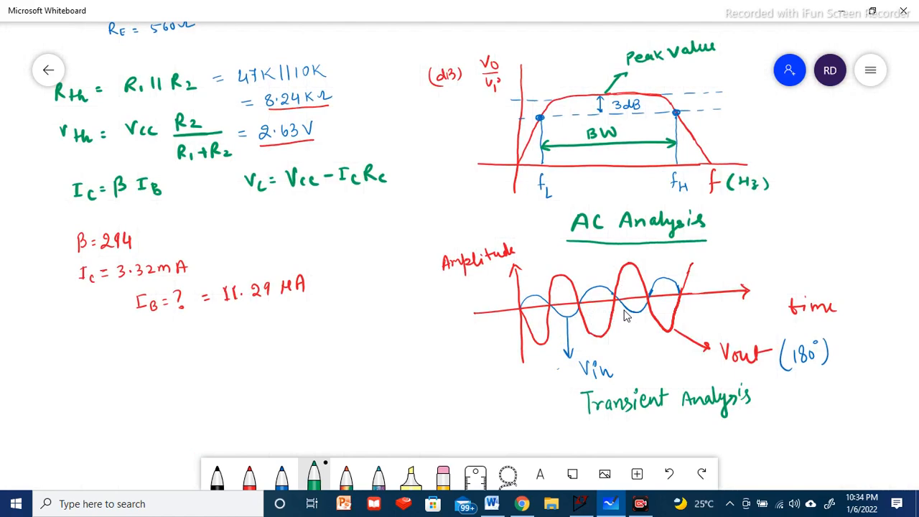
left_click_drag(433, 148, 482, 288)
left_click_drag(433, 186, 438, 272)
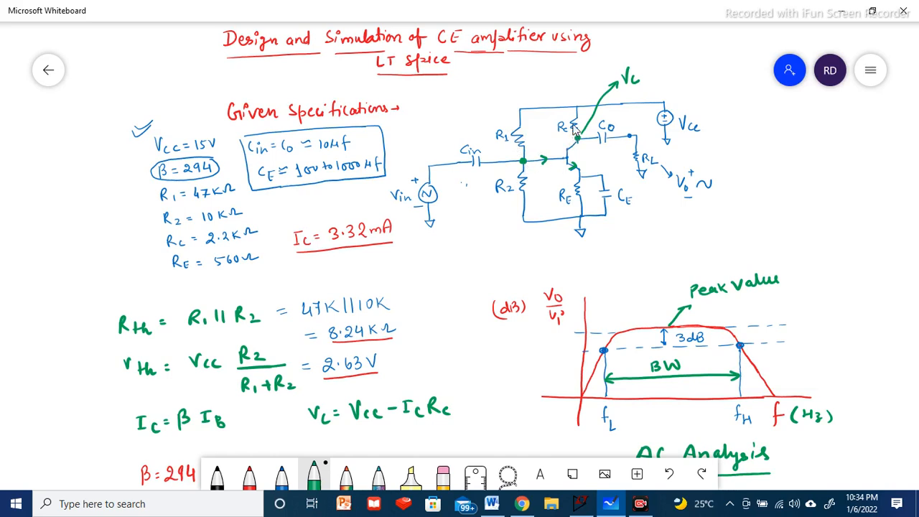
left_click(577, 137)
scroll(451, 349, "down", 1)
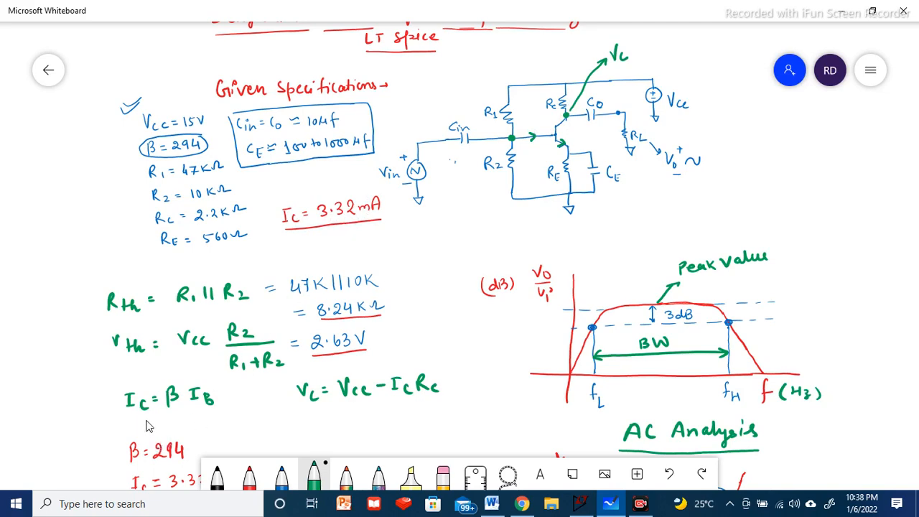
- Review the whiteboard's bias calculations for Rth, Vth, IB and VC together with the bandwidth and phase-shift sketches
left_click_drag(263, 417, 244, 338)
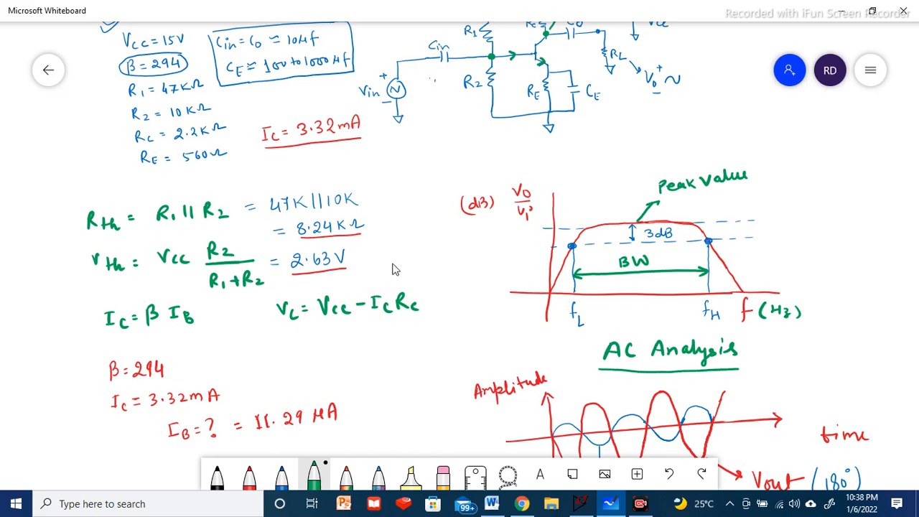
left_click_drag(419, 250, 349, 273)
left_click_drag(392, 331, 388, 294)
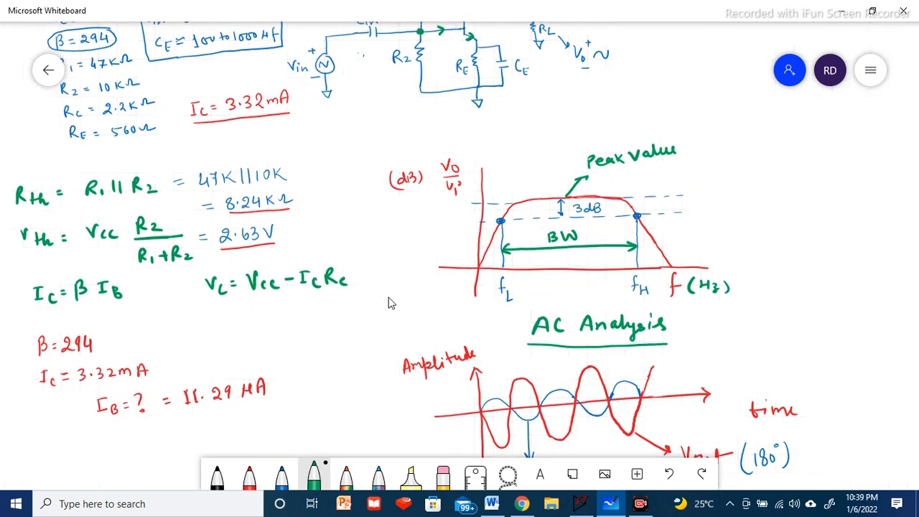
left_click_drag(389, 300, 380, 275)
scroll(375, 257, "down", 5)
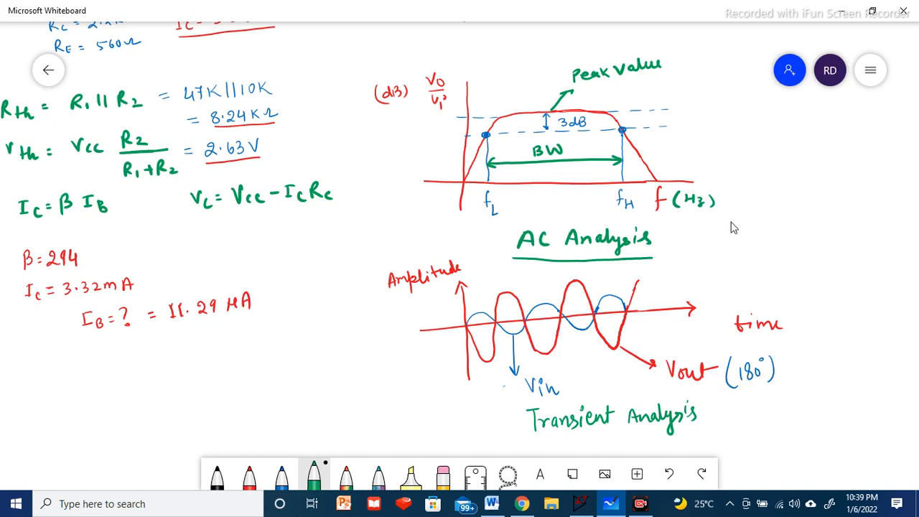
left_click_drag(756, 213, 764, 248)
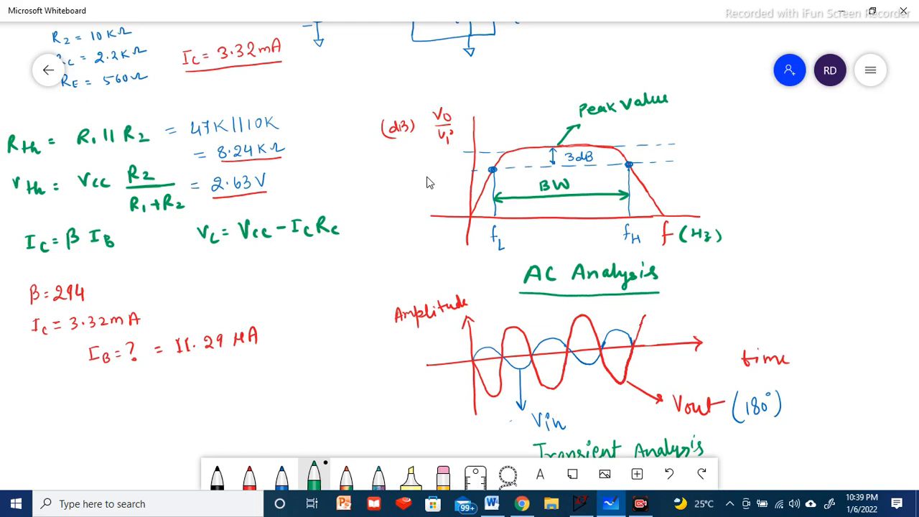
scroll(443, 185, "up", 5)
scroll(443, 185, "left", 2)
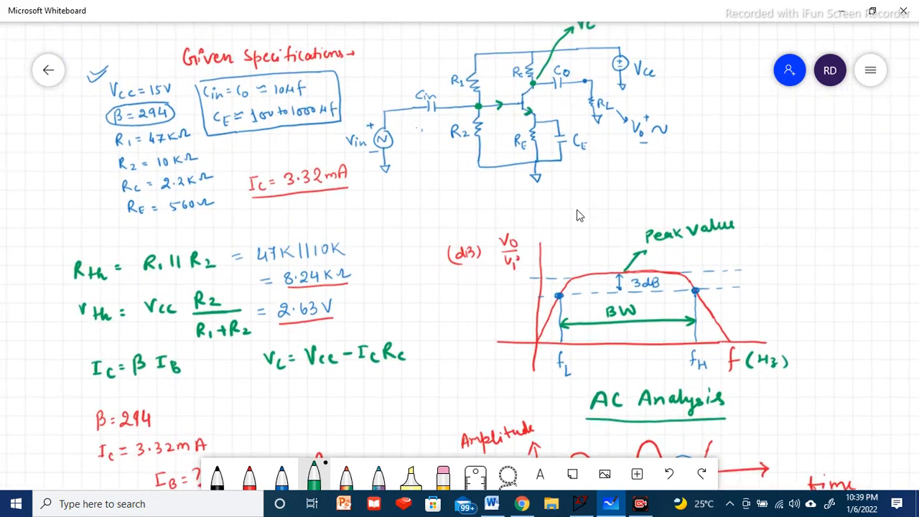
- Switch to LTspice, dismiss the simulation command dialog, close the waveform plot, and show the Draft13 schematic maximized and fitted to the window
mouse_move(580, 507)
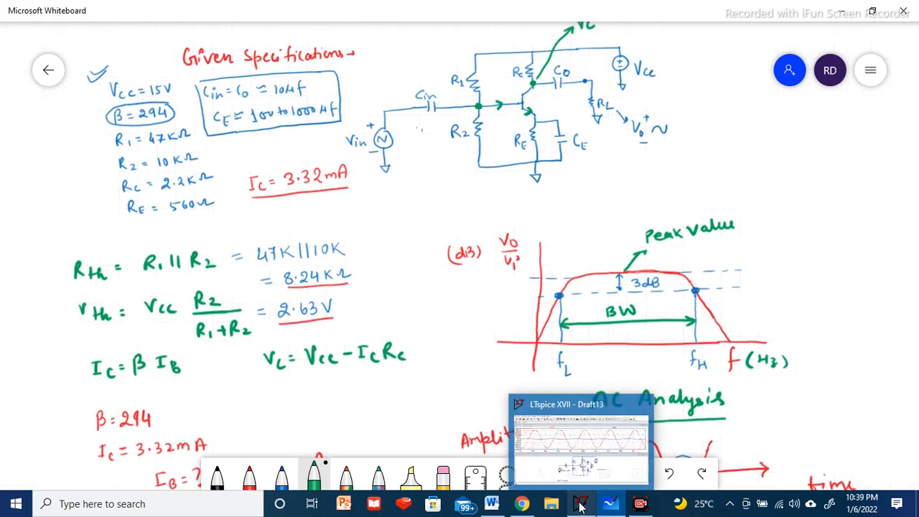
left_click(580, 463)
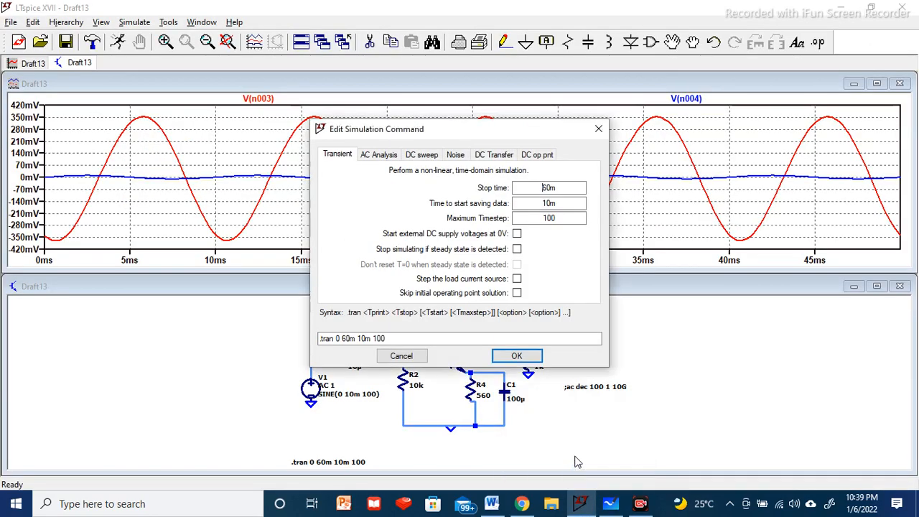
left_click(599, 128)
left_click(900, 85)
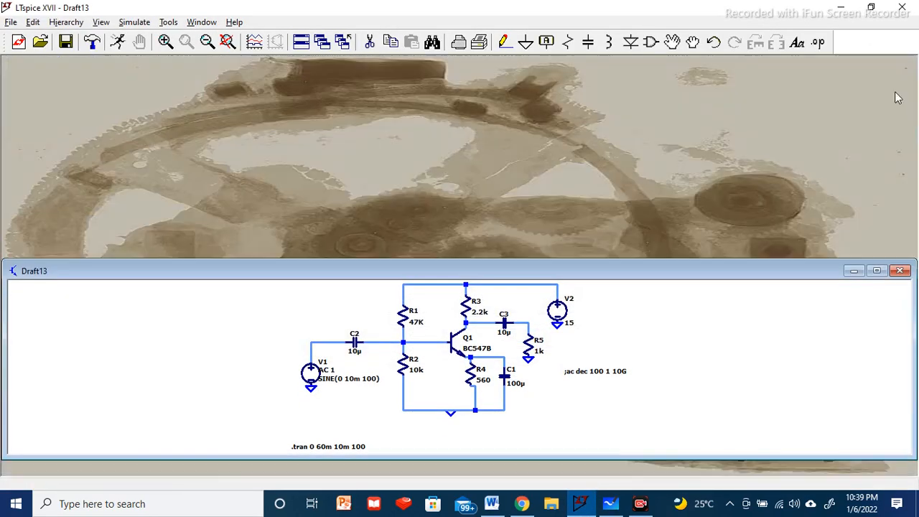
left_click(877, 286)
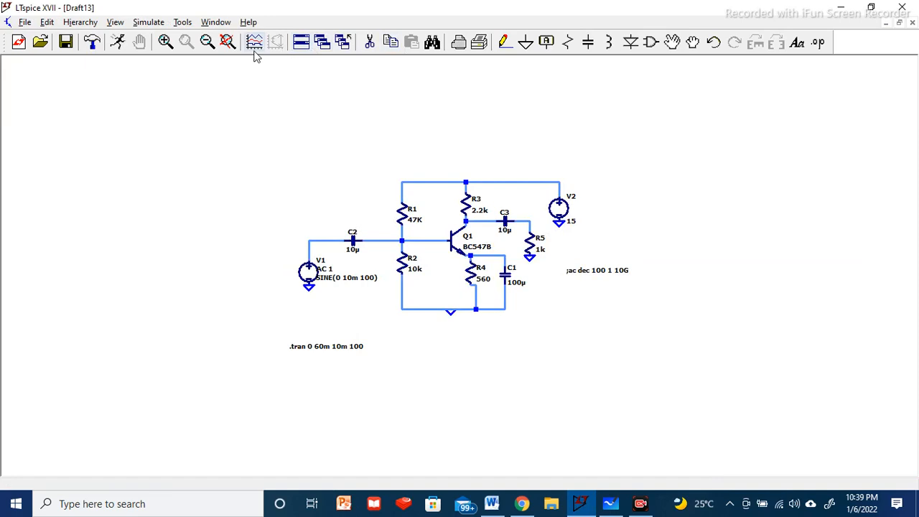
left_click(227, 42)
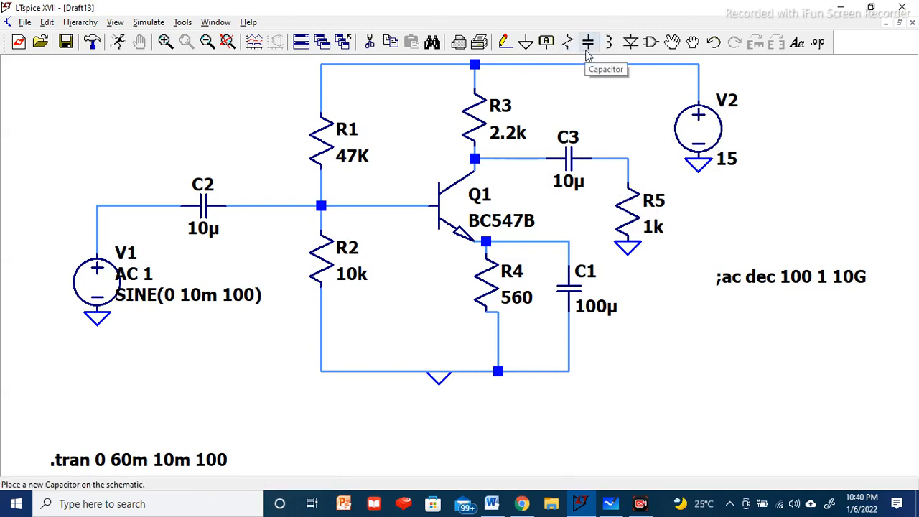
- Look up the npn transistor symbol in the component library without placing it
left_click(650, 43)
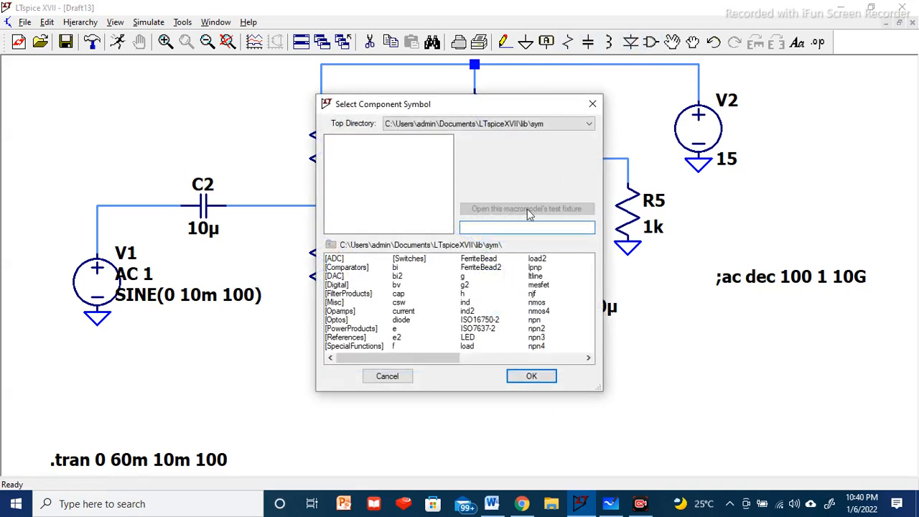
type("npn")
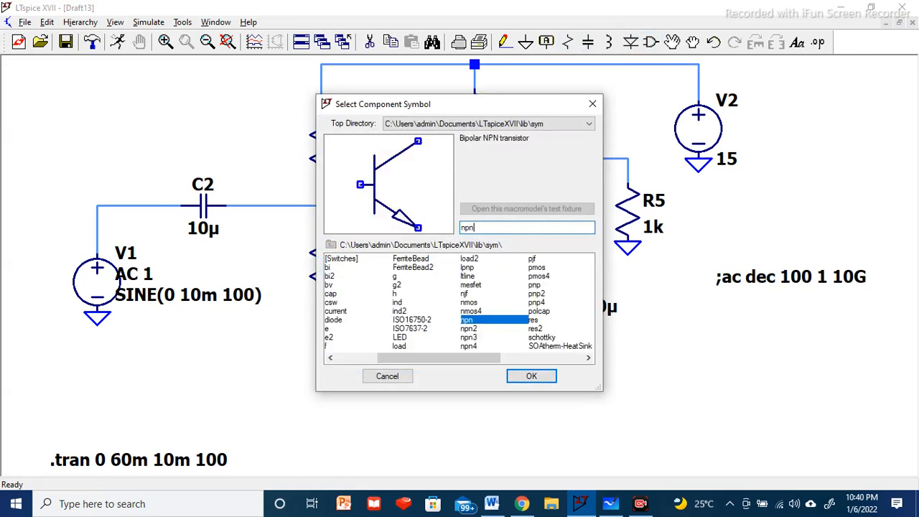
left_click(385, 377)
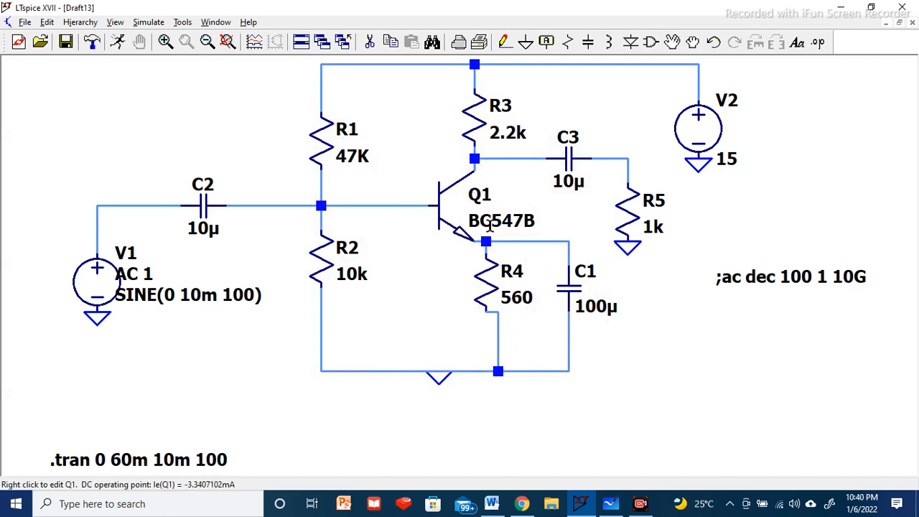
- Inspect the BC547B entry and its SPICE model parameters in transistor Q1's model list, leaving the transistor selection as is
right_click(461, 200)
left_click(495, 224)
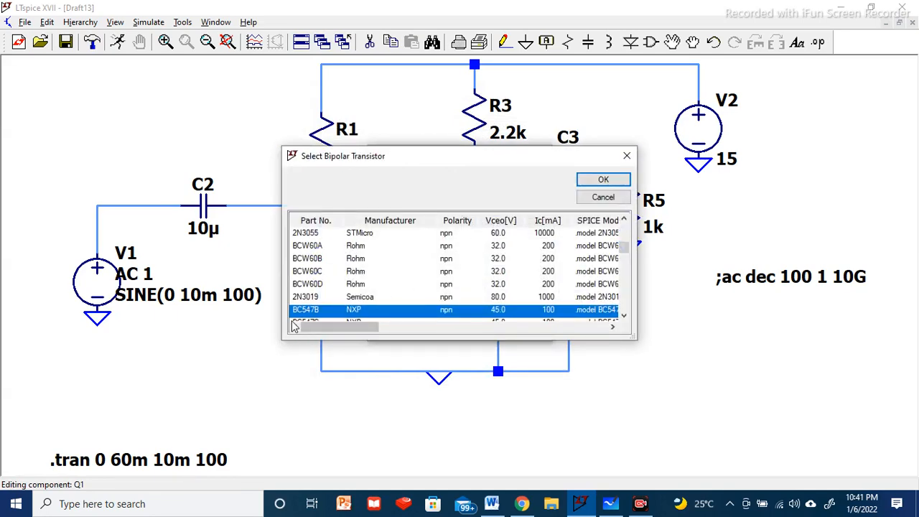
left_click_drag(326, 332, 391, 344)
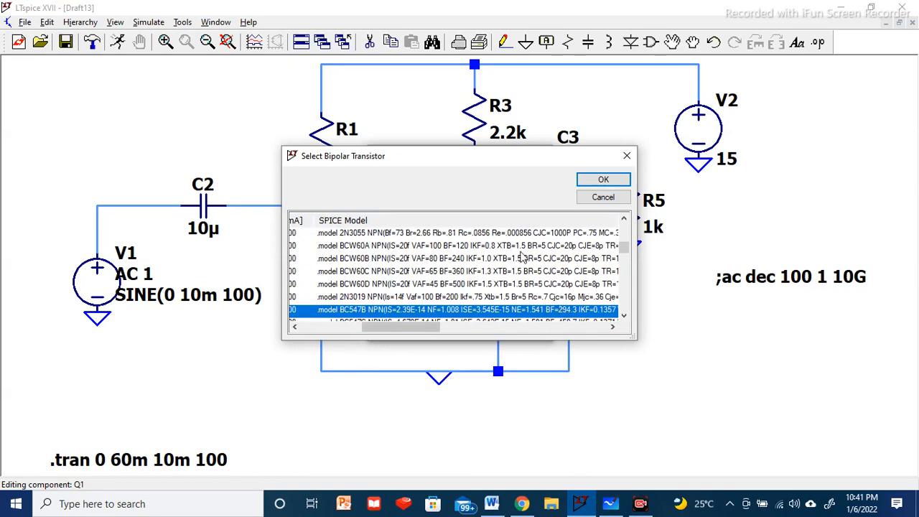
left_click(627, 157)
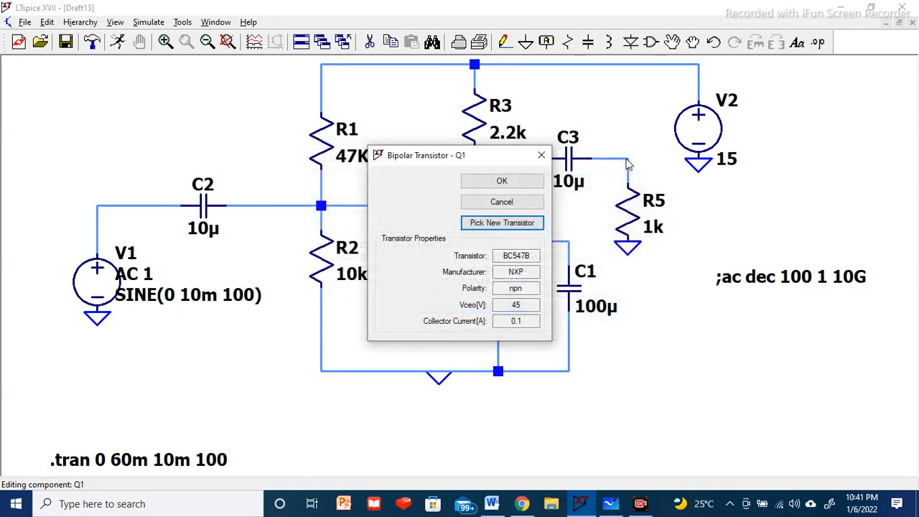
left_click(540, 156)
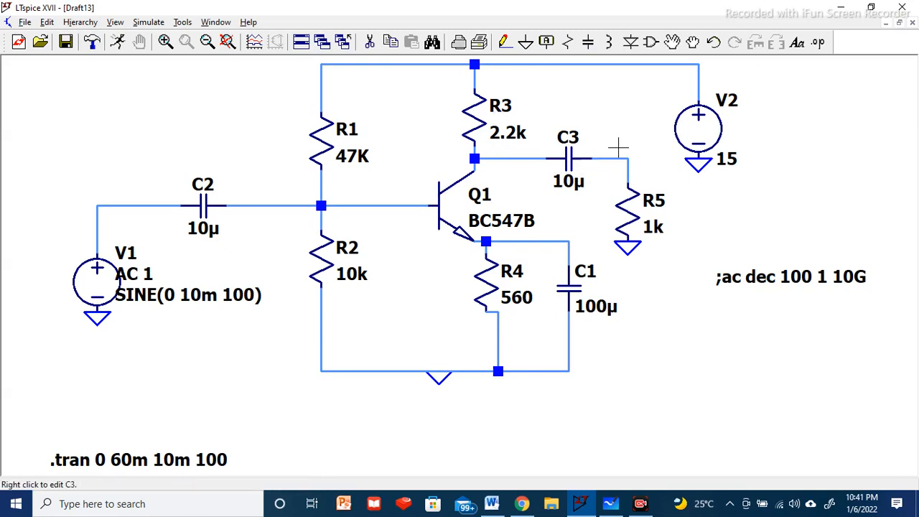
- Check the DC value of supply V2 and the sine and small-signal AC settings of input source V1
right_click(711, 129)
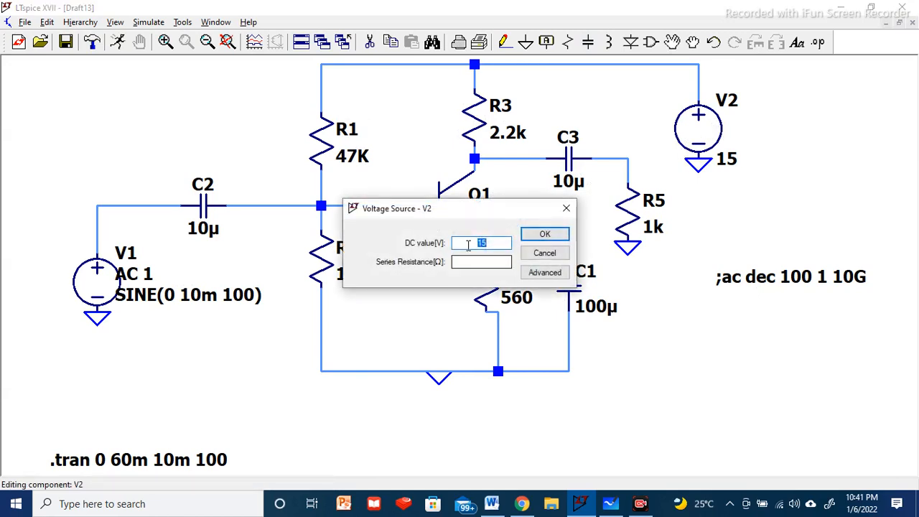
left_click(545, 235)
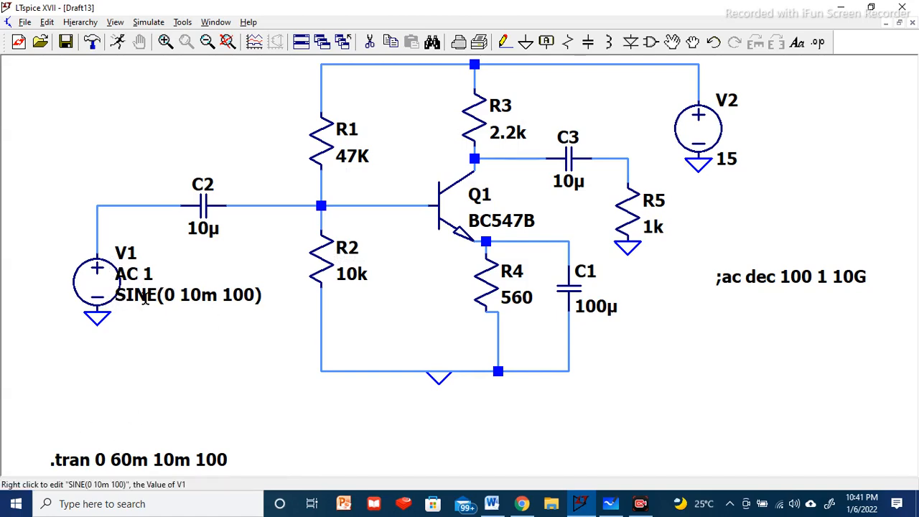
right_click(107, 287)
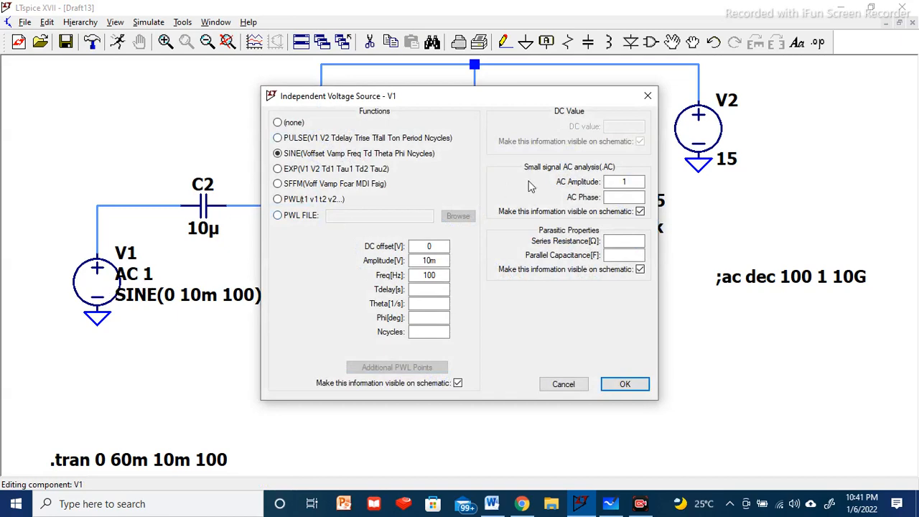
left_click(647, 95)
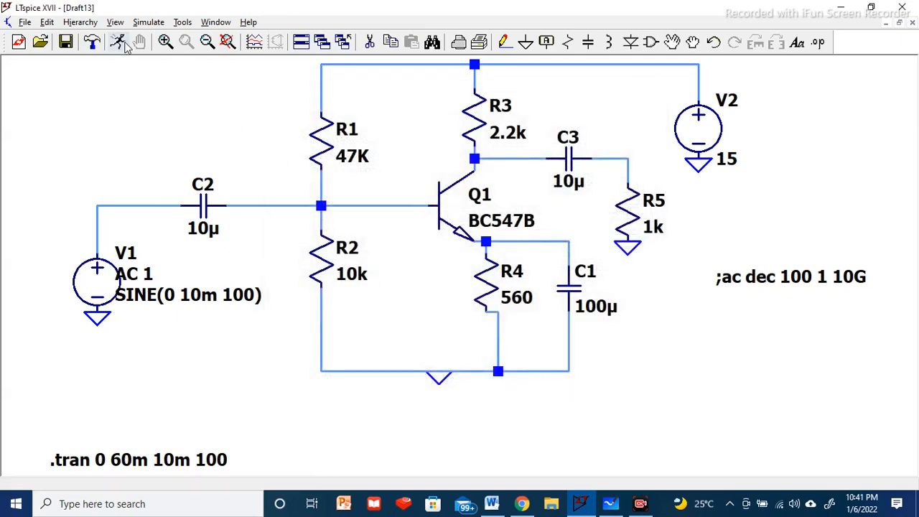
right_click(106, 282)
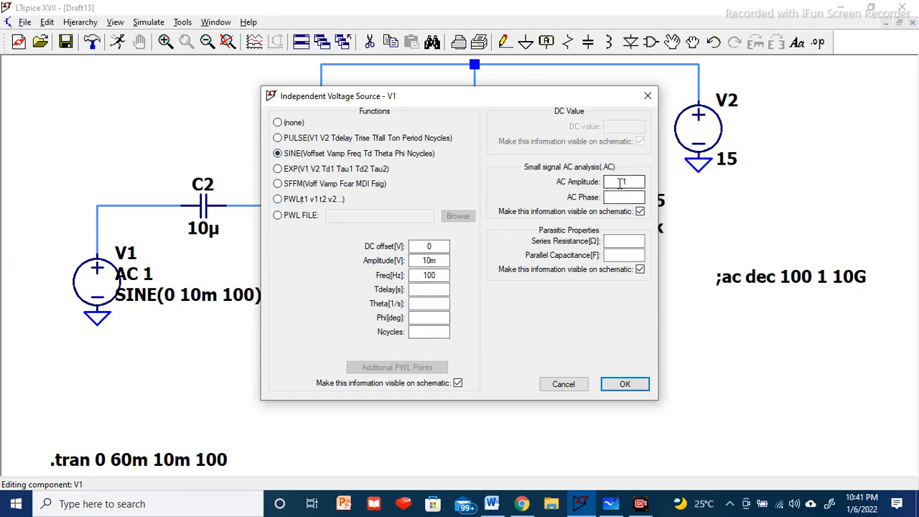
left_click(564, 385)
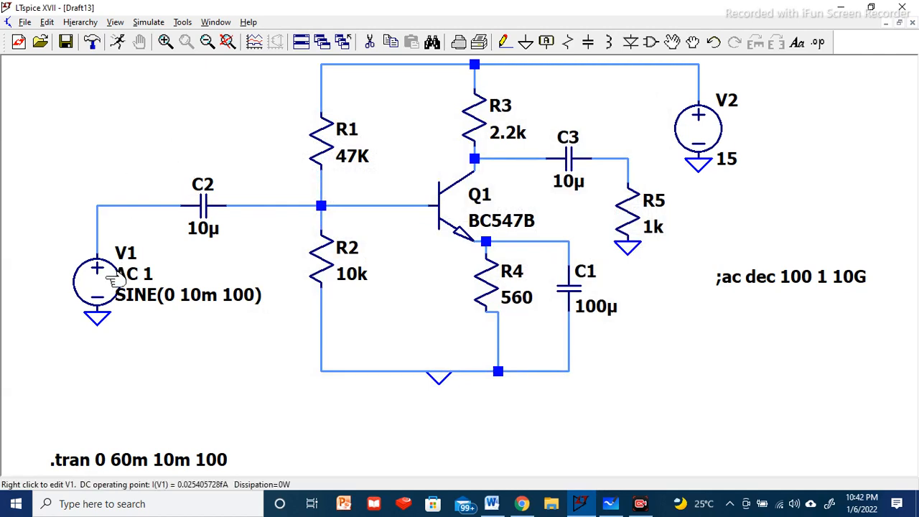
- Confirm the transient analysis with stop time 60m, data saving from 10m and maximum timestep 100, keeping its directive below the circuit
left_click(147, 22)
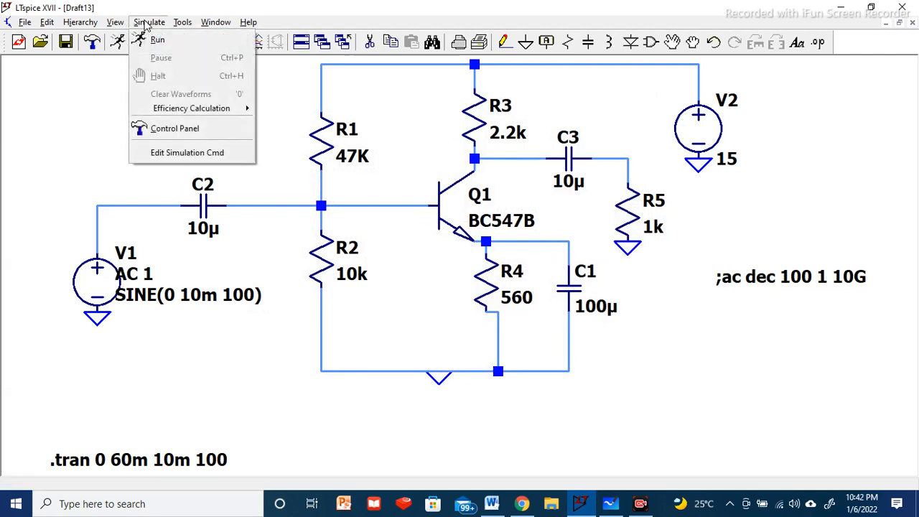
left_click(176, 154)
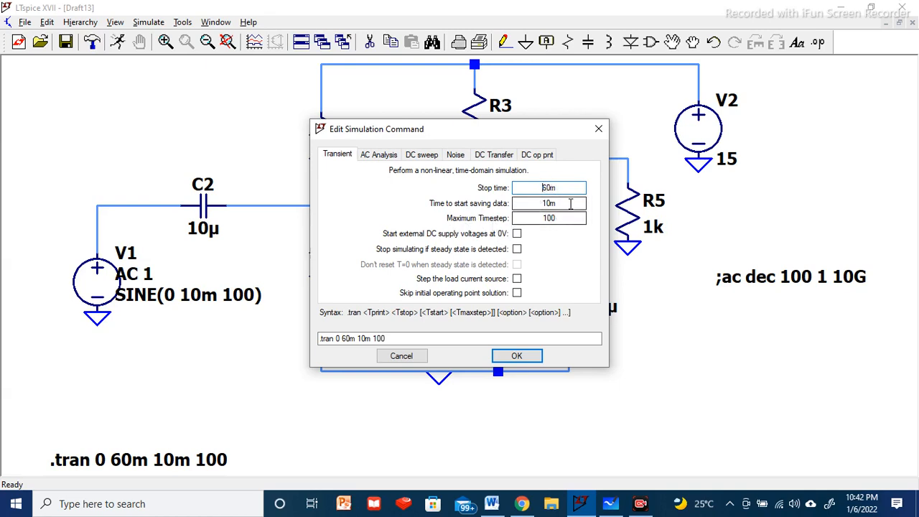
left_click(516, 358)
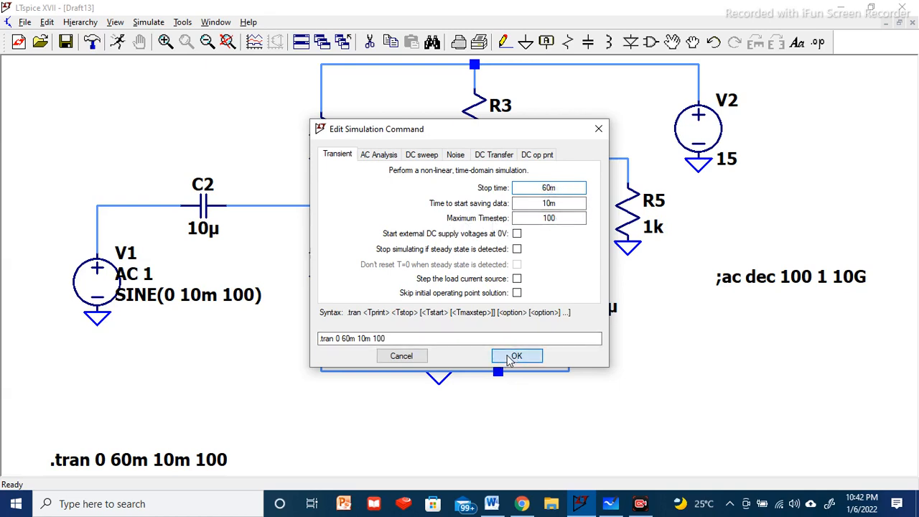
left_click(84, 467)
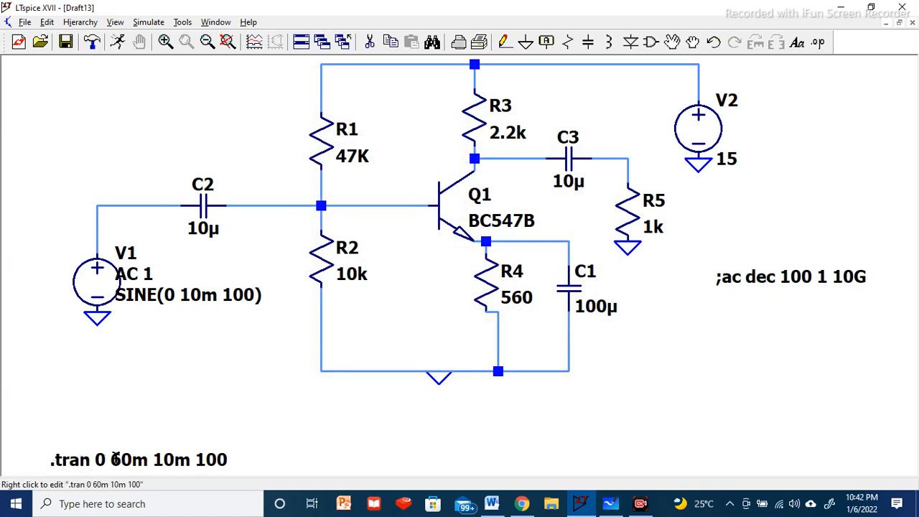
- Run the transient simulation and plot the output voltage at the C3–R5 node and the input voltage at source V1
right_click(106, 296)
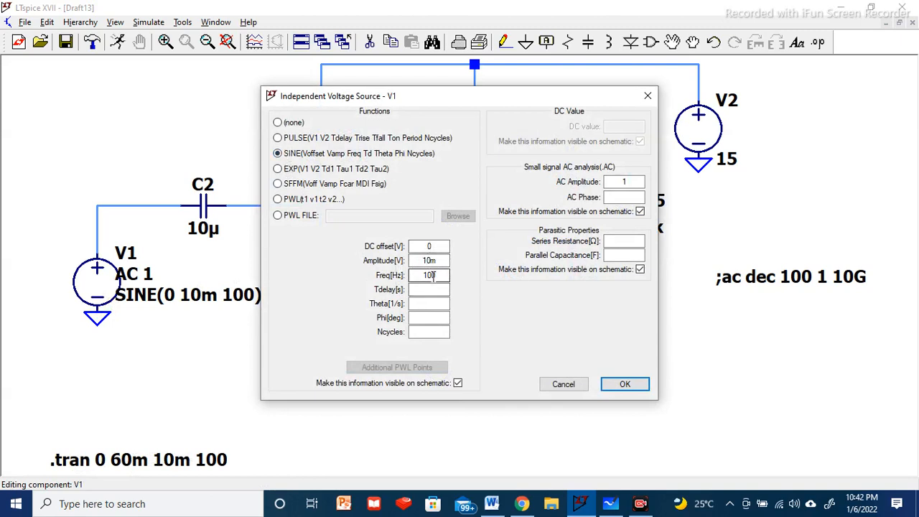
left_click(563, 385)
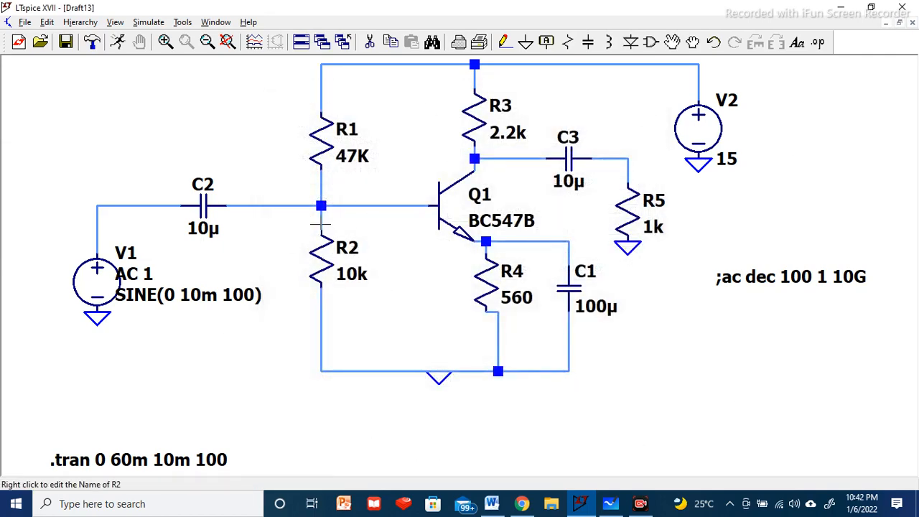
left_click(118, 48)
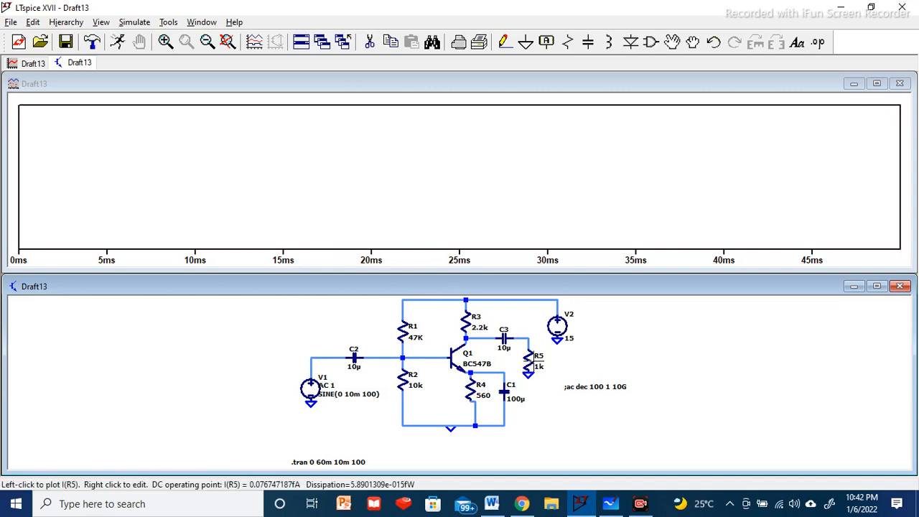
left_click(532, 333)
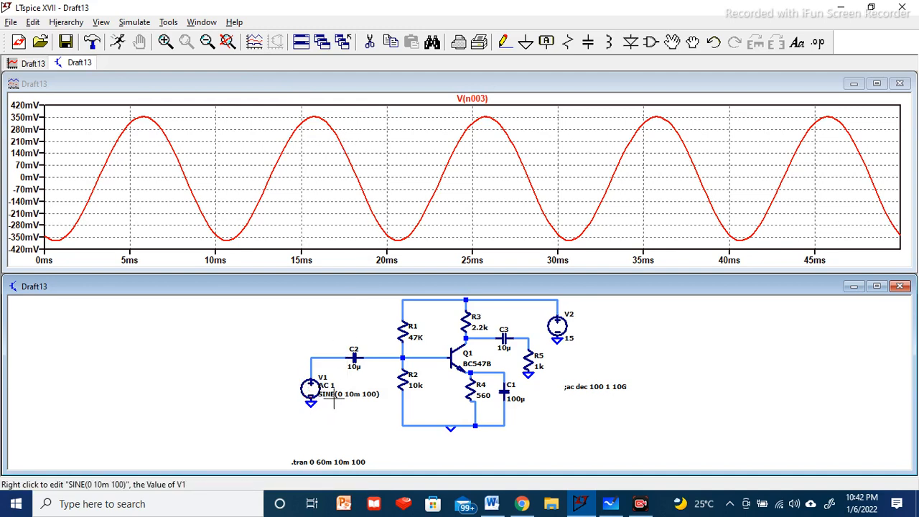
left_click(312, 356)
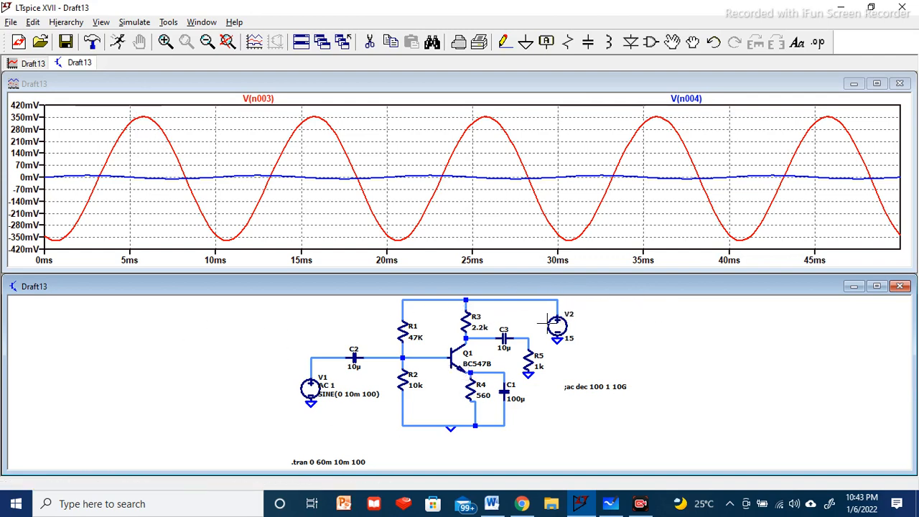
- Enlarge the schematic, switch to Microsoft Whiteboard and review the AC and transient analysis sketches beside the bias calculations
left_click(877, 287)
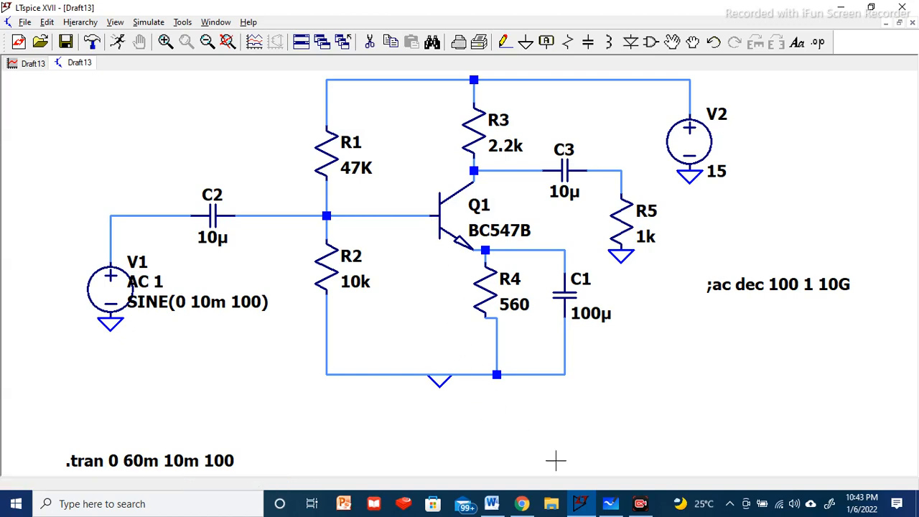
left_click(611, 503)
left_click_drag(314, 428, 301, 309)
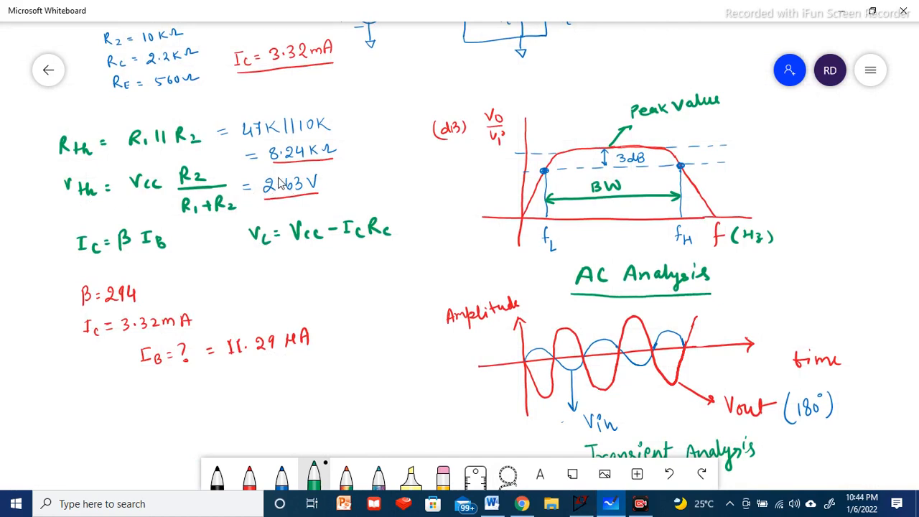
- Return to LTspice and set the simulation command to an AC analysis with a decade sweep and 100 points per decade
left_click(581, 504)
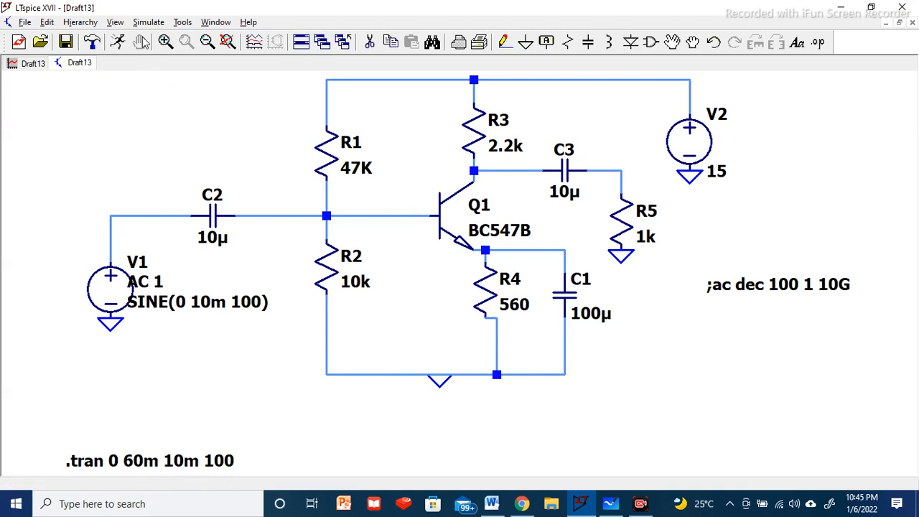
left_click(144, 24)
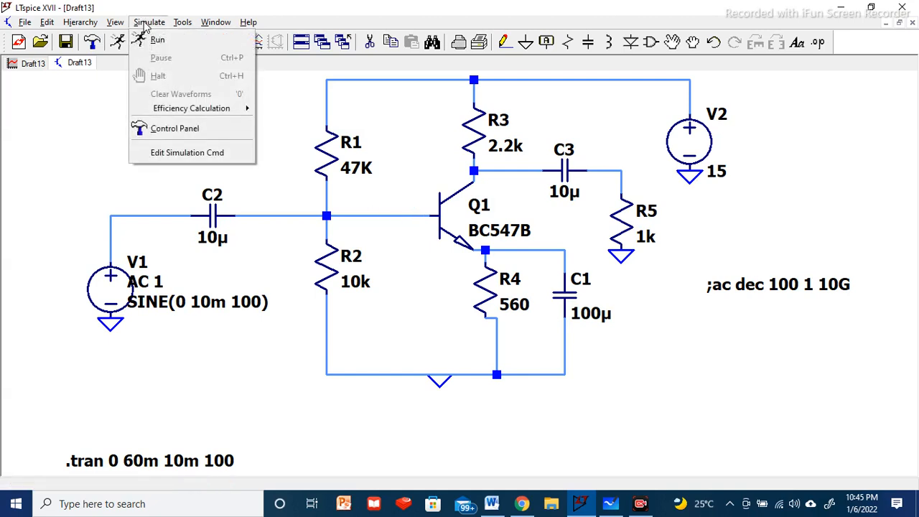
left_click(183, 153)
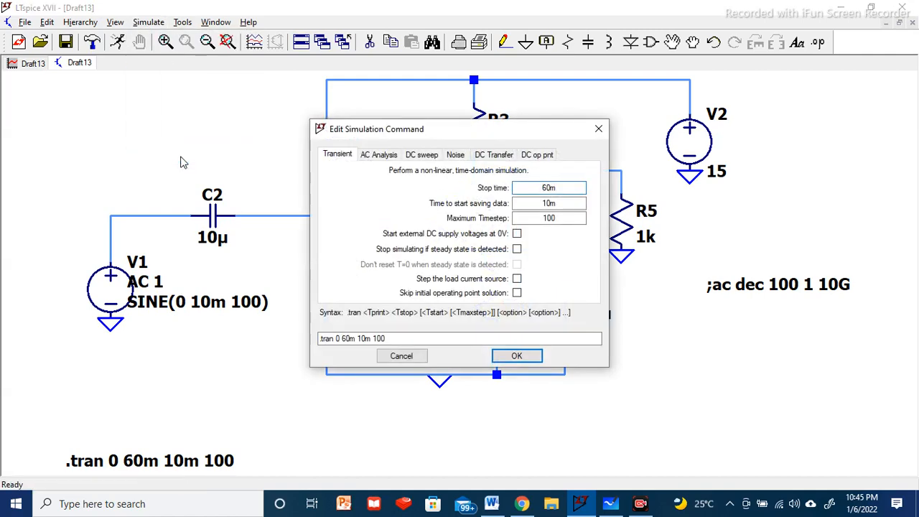
left_click(384, 160)
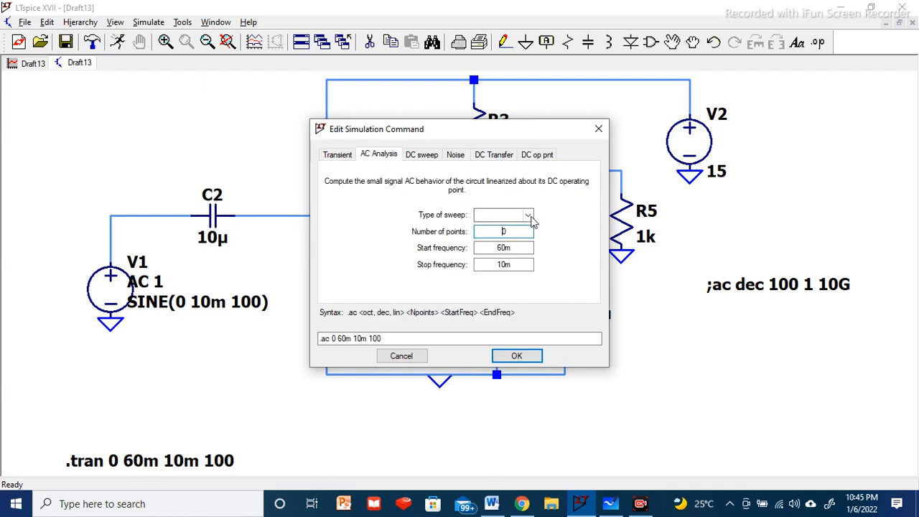
left_click(528, 216)
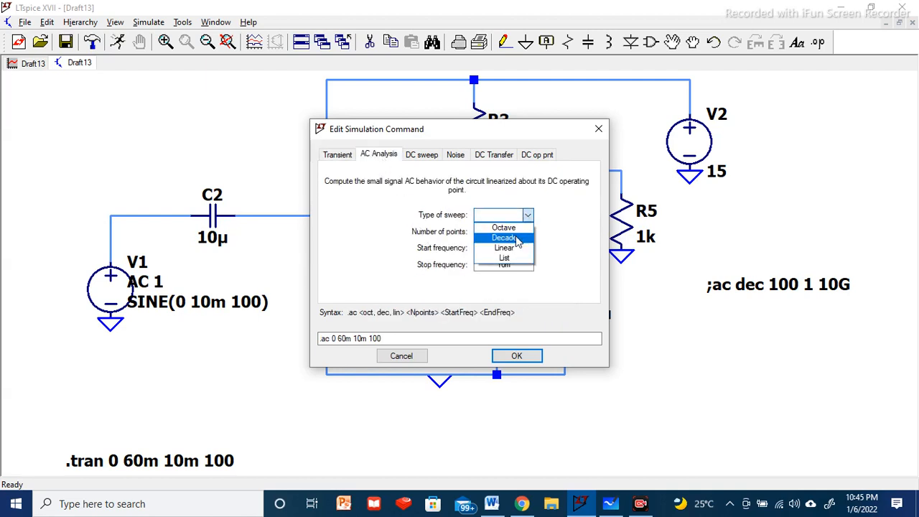
left_click(505, 238)
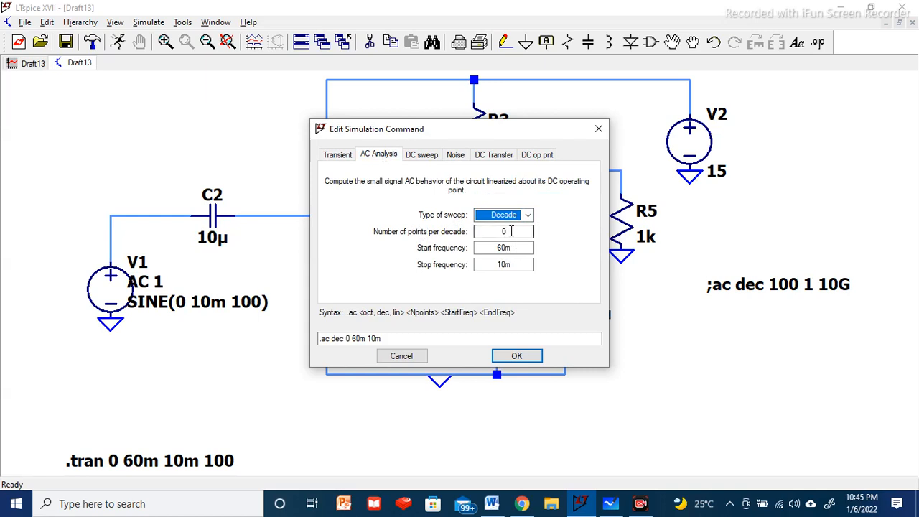
left_click(510, 231)
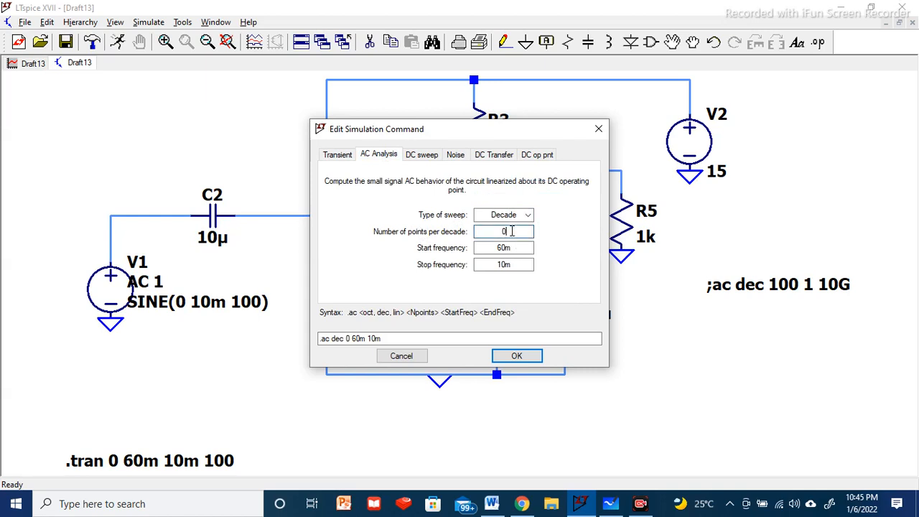
key("BackSpace")
type("100")
- Set the AC sweep's start frequency to 1 and stop frequency to 10G, and apply it as the active simulation directive
left_click(512, 248)
left_click_drag(511, 248, 497, 247)
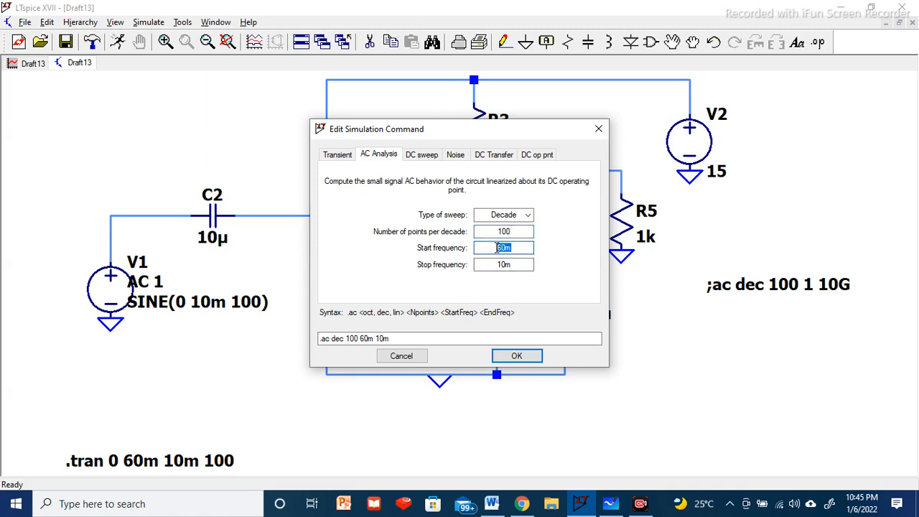
type("1")
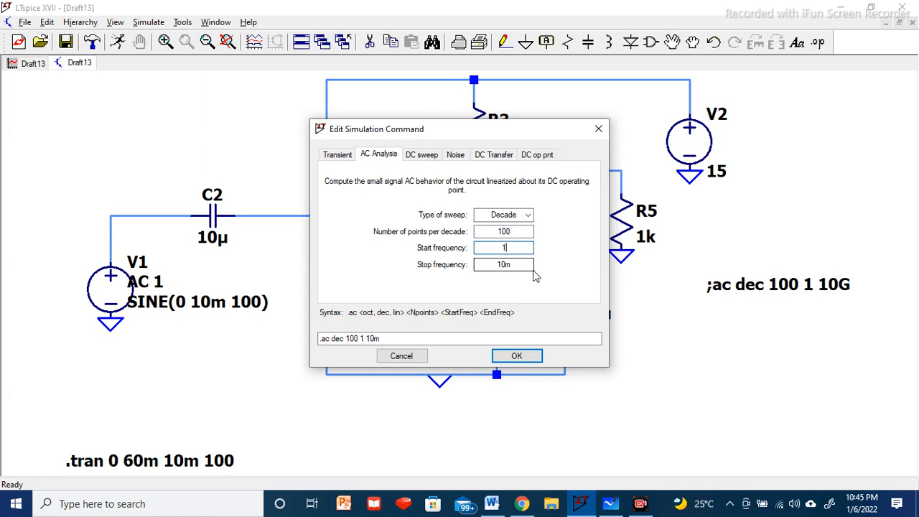
left_click_drag(518, 264, 487, 268)
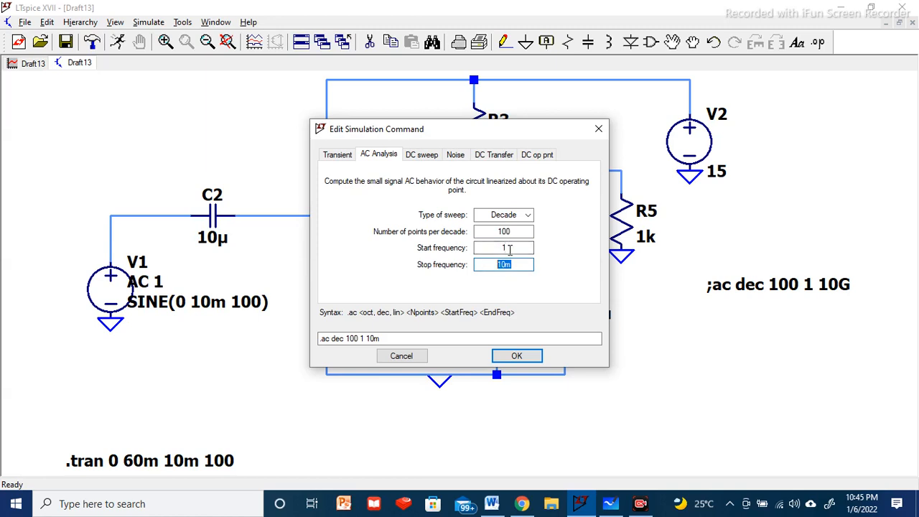
type("1")
left_click(515, 354)
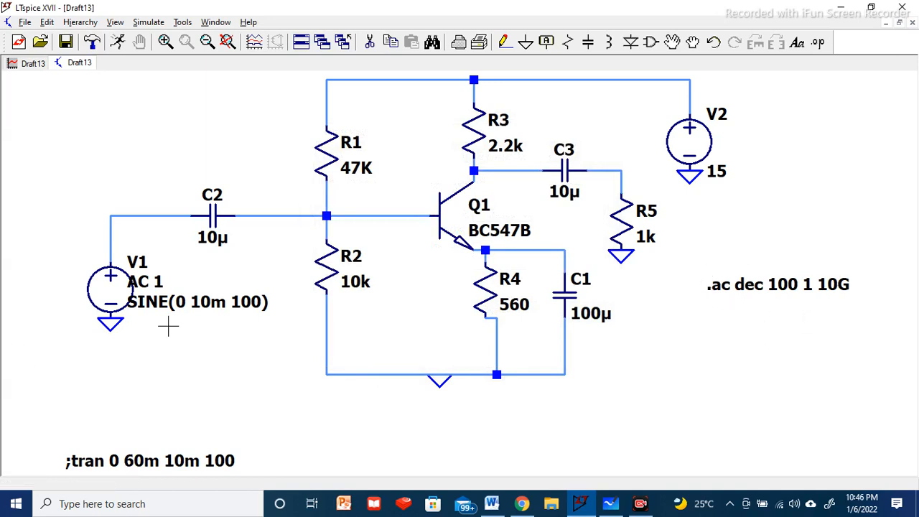
- Set source V1's small-signal AC amplitude to 1
right_click(127, 293)
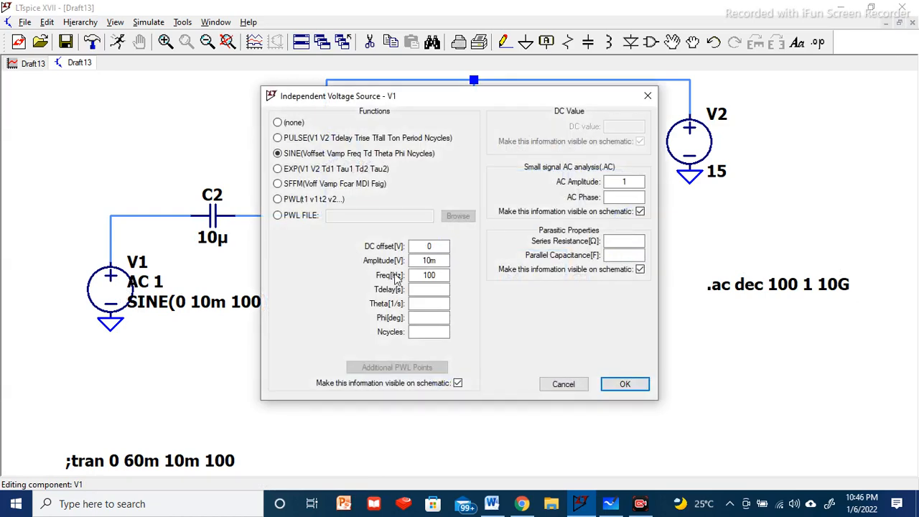
left_click(625, 182)
type("1")
left_click(632, 384)
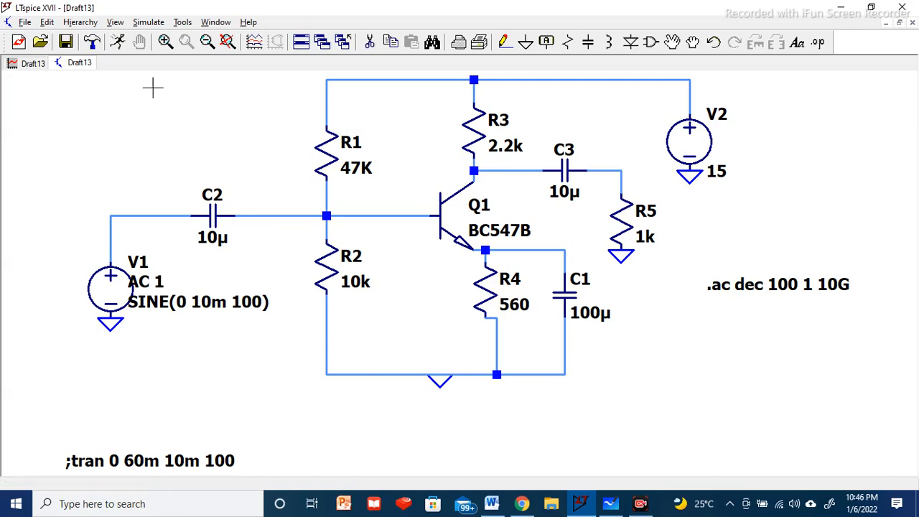
- Run the AC analysis, enlarge the frequency response plot and remove the V(n004) input trace
left_click(118, 41)
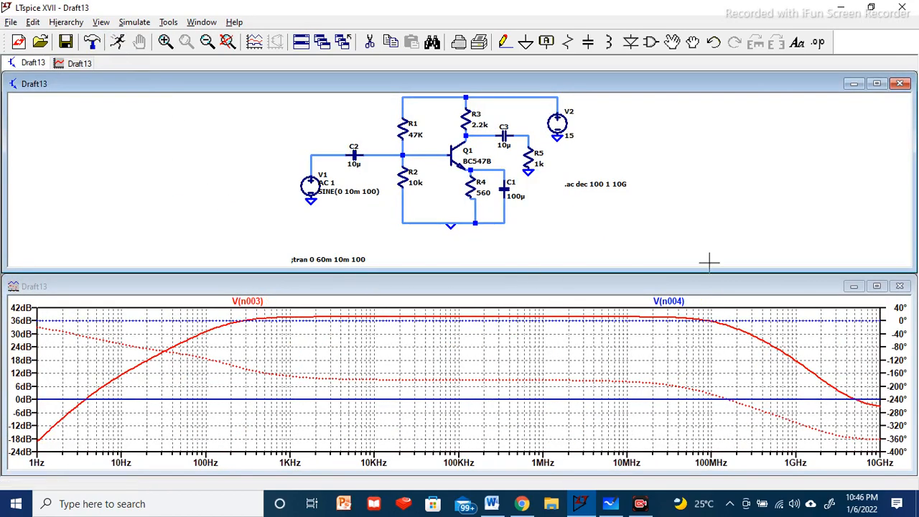
left_click(877, 286)
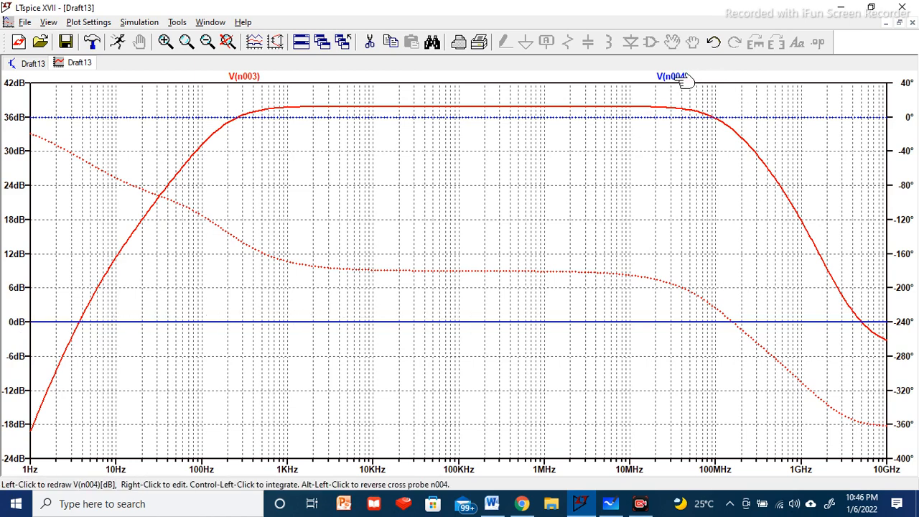
left_click(29, 68)
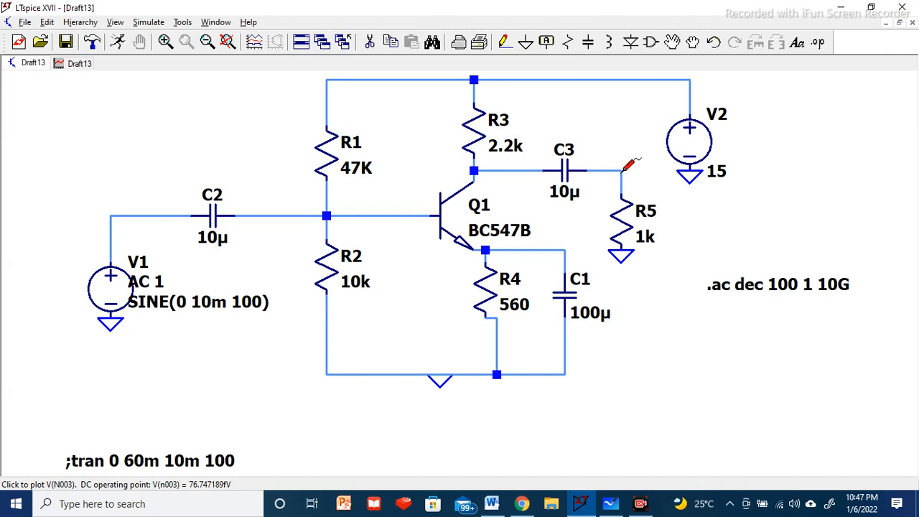
left_click(85, 63)
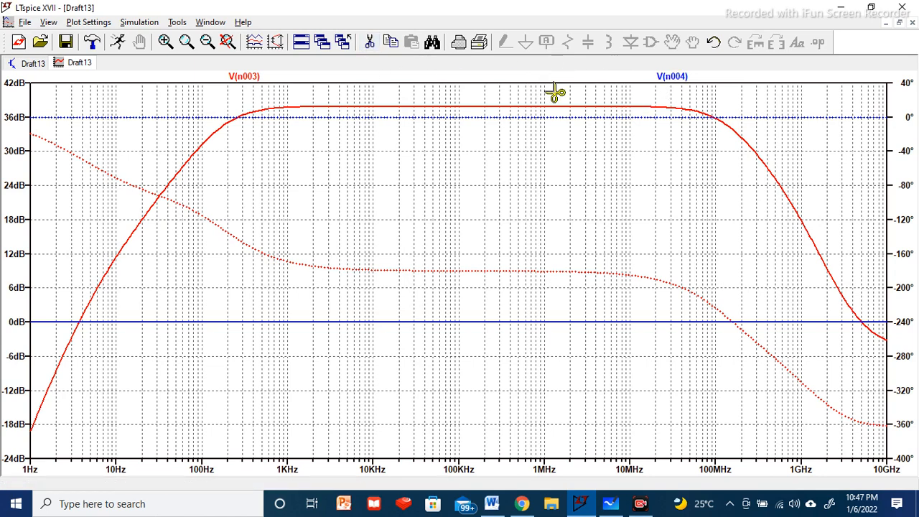
left_click(668, 76)
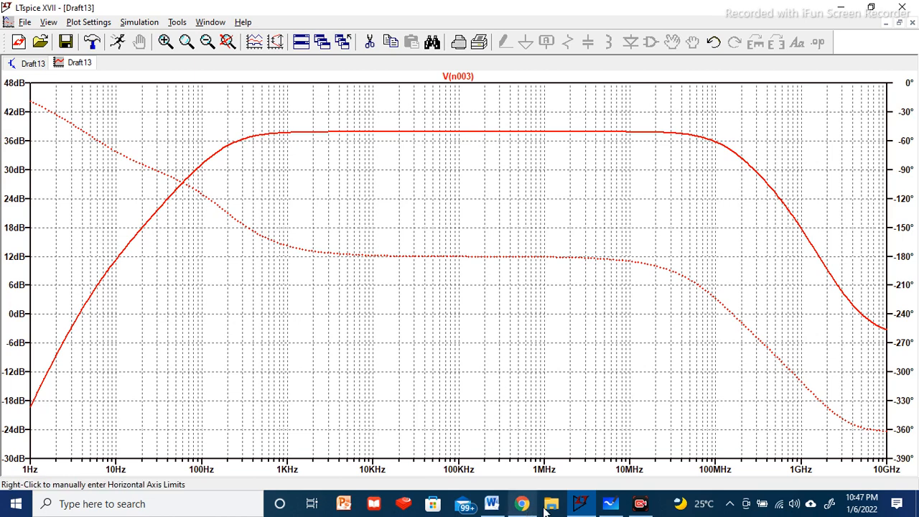
- Switch to Microsoft Whiteboard and handwrite a double-underlined "38 dB" in green below the base current calculation
left_click(610, 504)
scroll(383, 304, "down", 4)
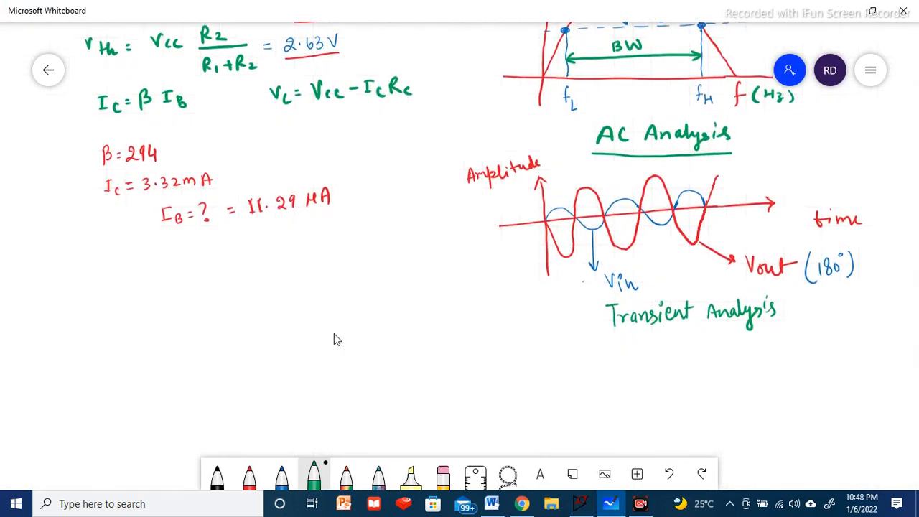
left_click_drag(299, 305, 306, 319)
mouse_move(323, 295)
left_mouse_down()
mouse_move(324, 303)
mouse_move(323, 295)
left_mouse_up()
left_click_drag(336, 288, 341, 293)
mouse_move(343, 280)
left_mouse_down()
mouse_move(346, 291)
mouse_move(311, 324)
left_mouse_up()
left_click_drag(354, 305, 319, 327)
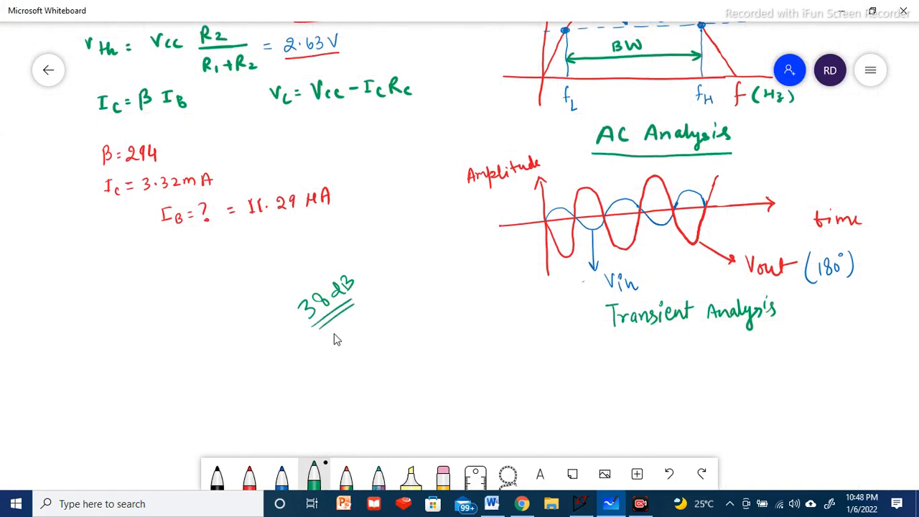
- Handwrite "Vo" and the power formula P = V²/R beside the 38 dB note, and mark the formula with a tick and underline
mouse_move(401, 311)
left_mouse_down()
mouse_move(406, 323)
mouse_move(412, 303)
left_mouse_up()
left_click_drag(421, 315, 419, 317)
left_click_drag(454, 329, 455, 347)
mouse_move(452, 326)
left_mouse_down()
mouse_move(455, 338)
mouse_move(478, 338)
left_mouse_up()
mouse_move(483, 324)
left_mouse_down()
mouse_move(509, 323)
mouse_move(503, 345)
left_mouse_up()
left_click_drag(495, 349, 511, 360)
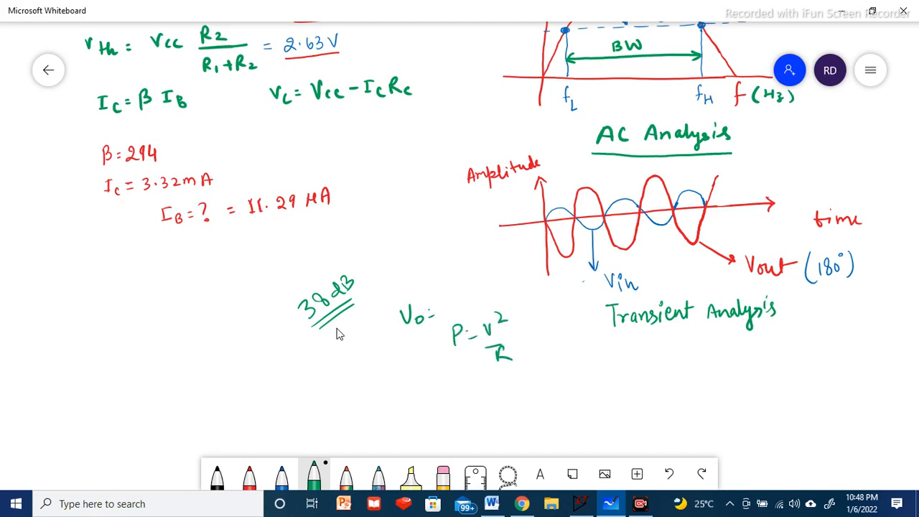
left_click_drag(424, 336, 443, 339)
left_click_drag(428, 348, 445, 340)
- Handwrite an underlined "V²" and "20log" below the 38 dB note, and circle the 20log term
left_click_drag(173, 328, 186, 324)
left_click_drag(190, 323, 206, 325)
left_click_drag(176, 354, 192, 349)
left_click_drag(179, 361, 193, 356)
mouse_move(247, 369)
left_mouse_down()
mouse_move(259, 387)
mouse_move(265, 374)
left_mouse_up()
mouse_move(274, 362)
left_mouse_down()
mouse_move(291, 392)
mouse_move(280, 386)
left_mouse_up()
left_click_drag(259, 398, 276, 393)
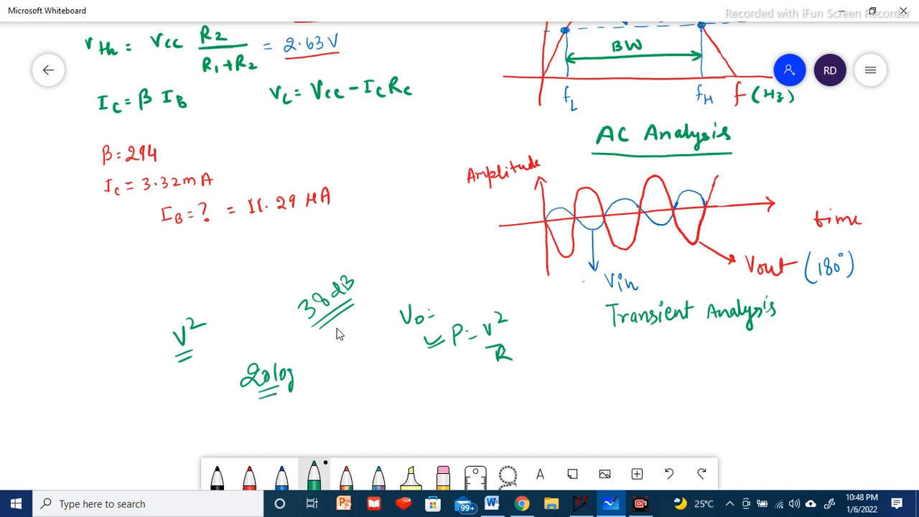
mouse_move(298, 348)
left_mouse_down()
mouse_move(305, 357)
mouse_move(272, 350)
left_mouse_up()
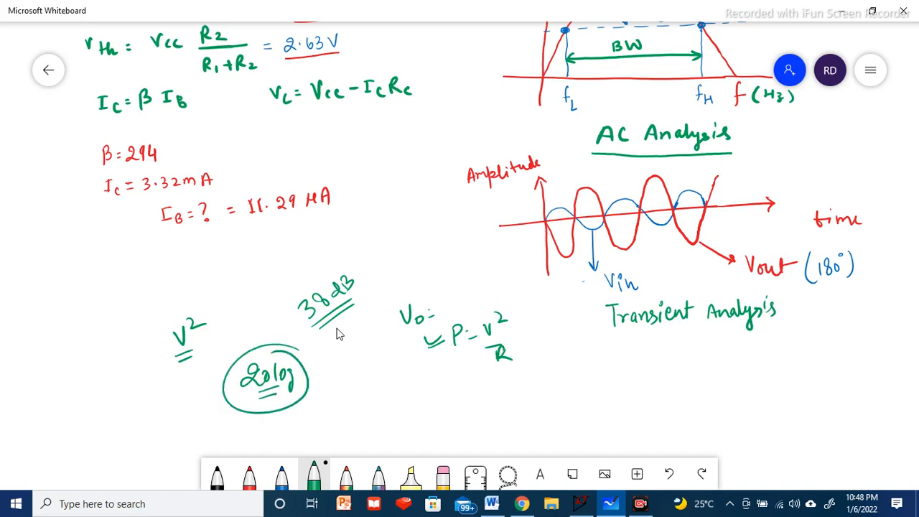
- Handwrite log10(Vo/Vi) above the 38 dB note, mark the voltage ratio and circle 38 dB
left_click_drag(297, 293, 285, 294)
left_click_drag(374, 234, 390, 239)
mouse_move(374, 252)
left_mouse_down()
mouse_move(392, 251)
mouse_move(390, 260)
left_mouse_up()
left_click_drag(392, 265, 393, 274)
left_click_drag(407, 234, 409, 277)
mouse_move(369, 231)
left_mouse_down()
mouse_move(366, 272)
mouse_move(381, 274)
left_mouse_up()
left_click_drag(318, 245, 319, 268)
left_click_drag(327, 253, 333, 273)
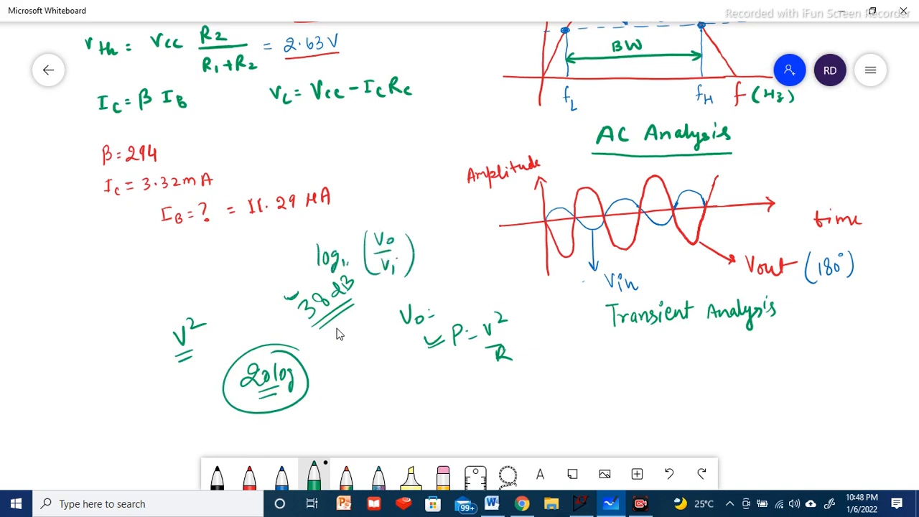
left_click_drag(404, 252, 431, 243)
left_click_drag(407, 257, 434, 247)
mouse_move(336, 272)
left_mouse_down()
mouse_move(362, 302)
mouse_move(351, 274)
left_mouse_up()
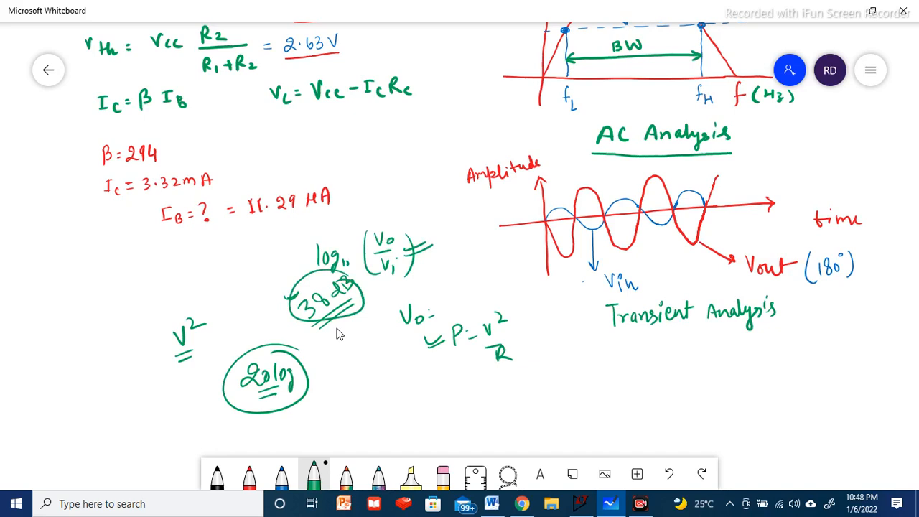
- Circle the 20 in 20log and handwrite 38/20 = 3.8 and 10^3.8 = below the power formula
mouse_move(396, 379)
left_mouse_down()
mouse_move(399, 391)
mouse_move(422, 387)
left_mouse_up()
left_click_drag(259, 357, 273, 387)
left_click_drag(405, 396, 430, 394)
left_click_drag(406, 408, 415, 417)
left_click_drag(423, 406, 421, 408)
mouse_move(462, 382)
left_mouse_down()
mouse_move(464, 396)
mouse_move(530, 399)
mouse_move(550, 379)
mouse_move(573, 377)
left_mouse_up()
left_click(477, 391)
left_click(562, 375)
left_click_drag(585, 377, 591, 376)
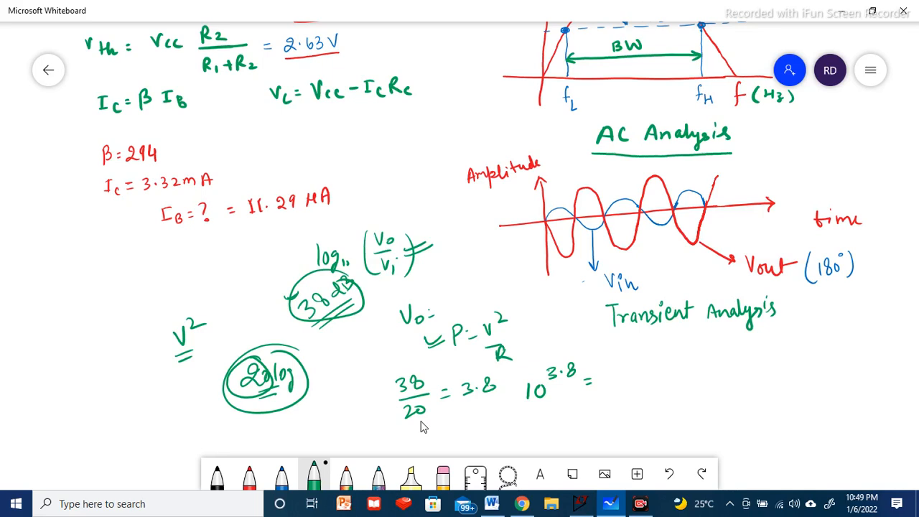
- Correct the quotient to 3.8/2 = 1.9, strike out the exponent 3.8 and write = 10^1.9 = after it
left_click_drag(481, 397, 497, 392)
mouse_move(484, 402)
left_mouse_down()
mouse_move(497, 406)
mouse_move(489, 434)
left_mouse_up()
mouse_move(549, 374)
left_mouse_down()
mouse_move(571, 368)
mouse_move(613, 391)
left_mouse_up()
left_click_drag(623, 373, 655, 371)
left_click(644, 367)
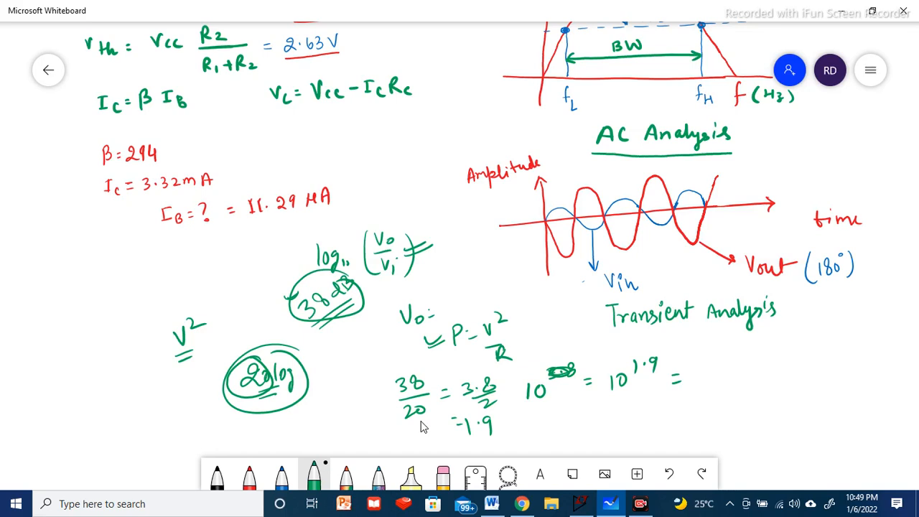
- Handwrite the gain result 79.43 after 10^1.9 = and underline it twice
mouse_move(693, 364)
left_mouse_down()
mouse_move(706, 372)
mouse_move(701, 382)
left_mouse_up()
mouse_move(723, 365)
left_mouse_down()
mouse_move(721, 378)
mouse_move(757, 367)
mouse_move(754, 375)
left_mouse_up()
left_click_drag(763, 358, 765, 372)
mouse_move(704, 387)
left_mouse_down()
mouse_move(769, 381)
mouse_move(768, 368)
left_mouse_up()
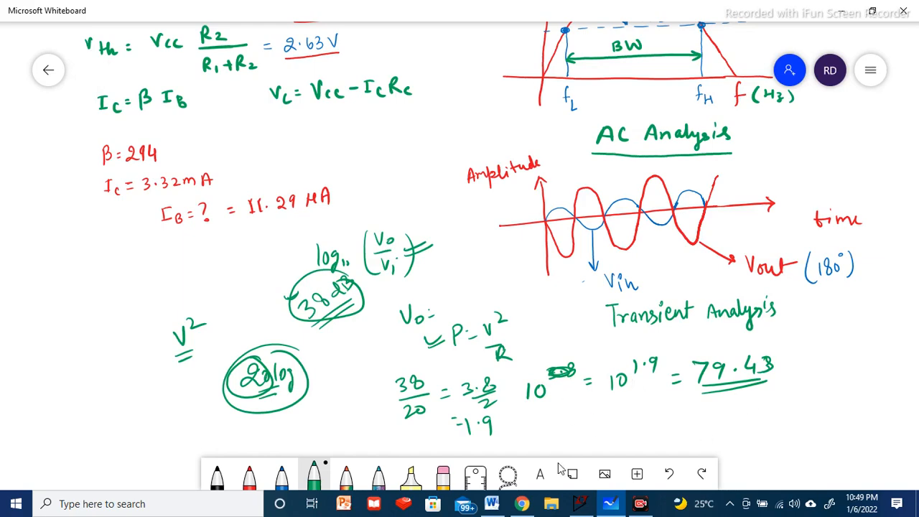
- Read the upper cutoff on the LTspice AC plot and handwrite fH = 116 MHz in Microsoft Whiteboard, below the gain calculation
left_click(582, 509)
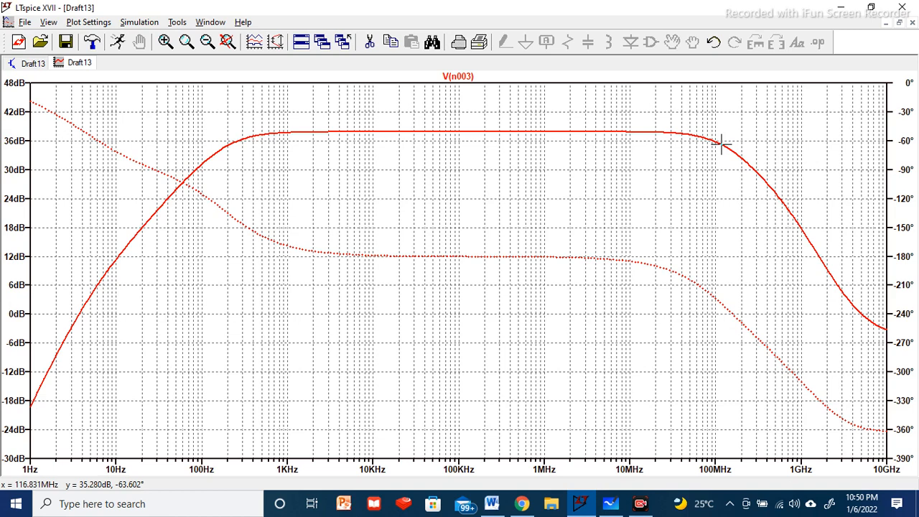
left_click(610, 503)
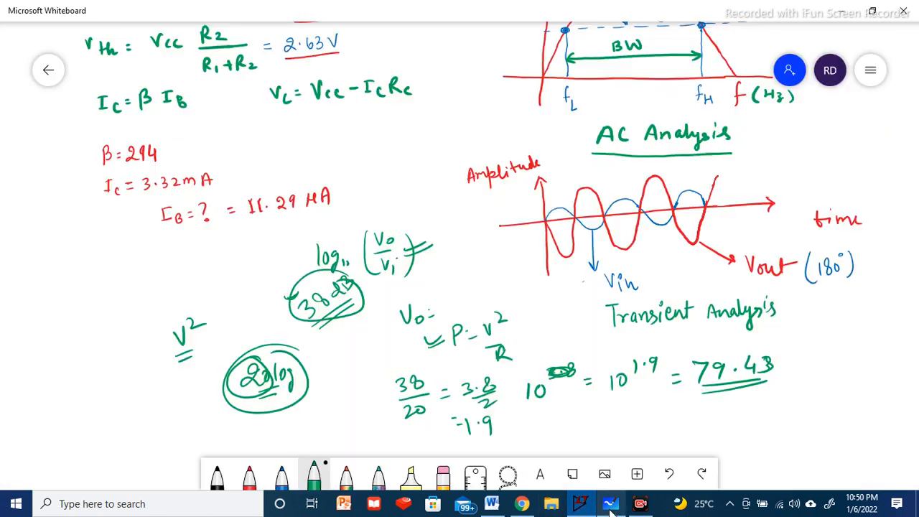
scroll(345, 229, "down", 5)
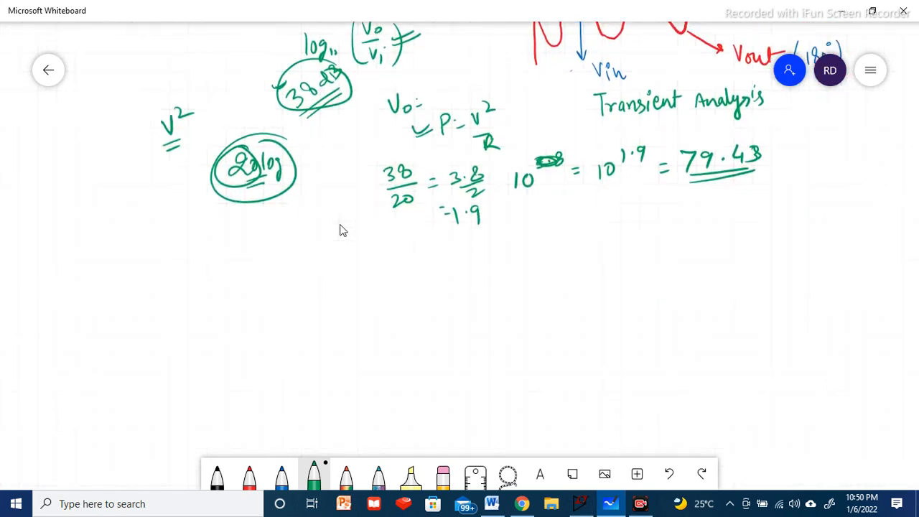
mouse_move(307, 264)
left_mouse_down()
mouse_move(294, 299)
mouse_move(306, 284)
left_mouse_up()
mouse_move(311, 288)
left_mouse_down()
mouse_move(311, 301)
mouse_move(321, 303)
left_mouse_up()
left_click(339, 283)
left_click(339, 289)
left_click_drag(368, 280, 369, 290)
mouse_move(380, 269)
left_mouse_down()
mouse_move(380, 289)
mouse_move(445, 280)
left_mouse_up()
mouse_move(455, 262)
left_mouse_down()
mouse_move(455, 280)
mouse_move(466, 286)
left_mouse_up()
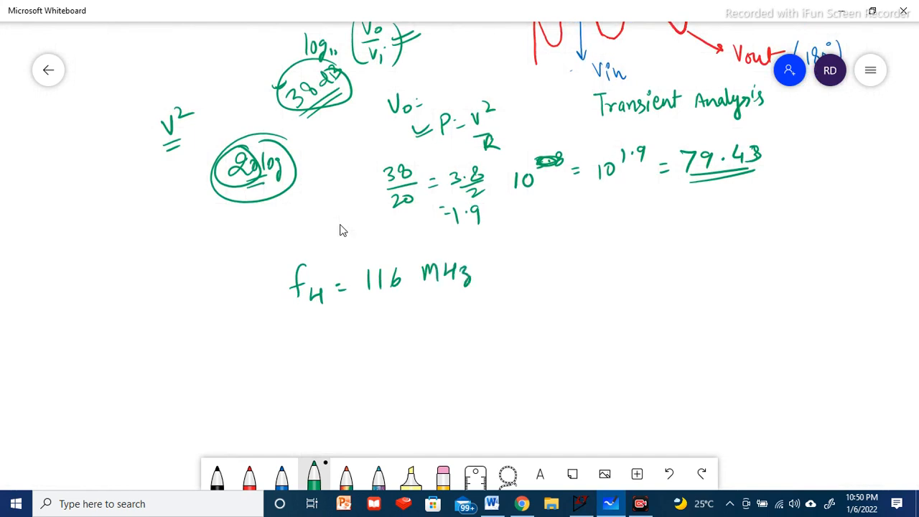
- Handwrite fL = 200 Hz under the fH line and draw a short arrow after each of the two frequencies
left_click_drag(313, 325, 303, 352)
mouse_move(321, 340)
left_mouse_down()
mouse_move(324, 356)
mouse_move(337, 351)
left_mouse_up()
left_click_drag(346, 342, 355, 342)
left_click_drag(346, 347, 445, 326)
left_click_drag(450, 320, 460, 351)
left_click_drag(491, 275, 514, 275)
left_click_drag(493, 329, 511, 329)
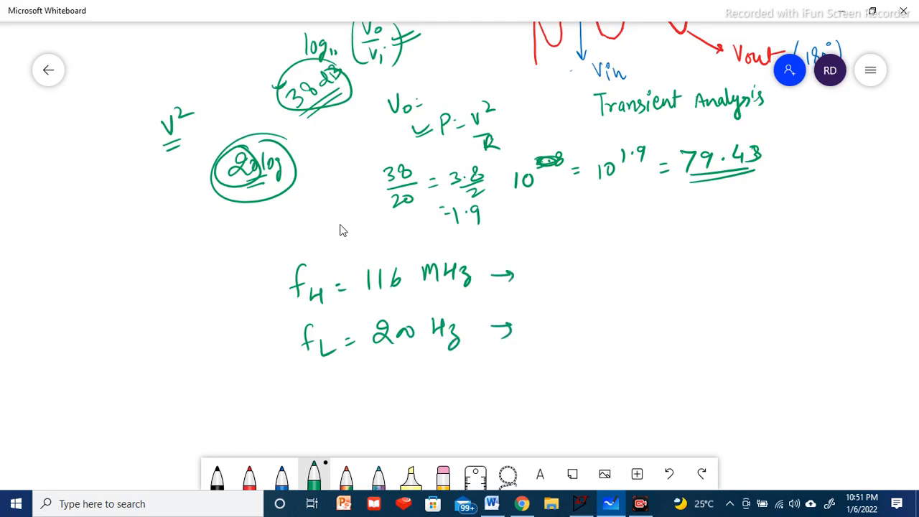
- Handwrite 35dB after the arrow of both cutoff frequencies
left_click_drag(548, 260, 551, 277)
mouse_move(573, 260)
left_mouse_down()
mouse_move(569, 271)
mouse_move(600, 270)
left_mouse_up()
left_click_drag(607, 253, 607, 267)
left_click_drag(609, 246, 612, 266)
mouse_move(560, 312)
left_mouse_down()
mouse_move(565, 326)
mouse_move(598, 320)
left_mouse_up()
left_click_drag(607, 303, 607, 323)
left_click_drag(617, 306, 622, 320)
- Draw an arrow after the upper 35dB, handwrite 3dB less than 38dB and underline 38dB twice
mouse_move(637, 258)
left_mouse_down()
mouse_move(664, 257)
mouse_move(657, 265)
left_mouse_up()
mouse_move(702, 243)
left_mouse_down()
mouse_move(704, 258)
mouse_move(723, 256)
left_mouse_up()
left_click_drag(724, 240, 725, 256)
mouse_move(731, 242)
left_mouse_down()
mouse_move(733, 252)
mouse_move(786, 248)
left_mouse_up()
left_click_drag(793, 237, 805, 247)
left_click_drag(818, 227, 820, 244)
mouse_move(827, 221)
left_mouse_down()
mouse_move(838, 238)
mouse_move(869, 232)
left_mouse_up()
mouse_move(877, 212)
left_mouse_down()
mouse_move(878, 232)
mouse_move(894, 227)
left_mouse_up()
mouse_move(897, 212)
left_mouse_down()
mouse_move(899, 226)
mouse_move(906, 219)
left_mouse_up()
left_click_drag(865, 237, 906, 228)
left_click_drag(866, 245, 904, 237)
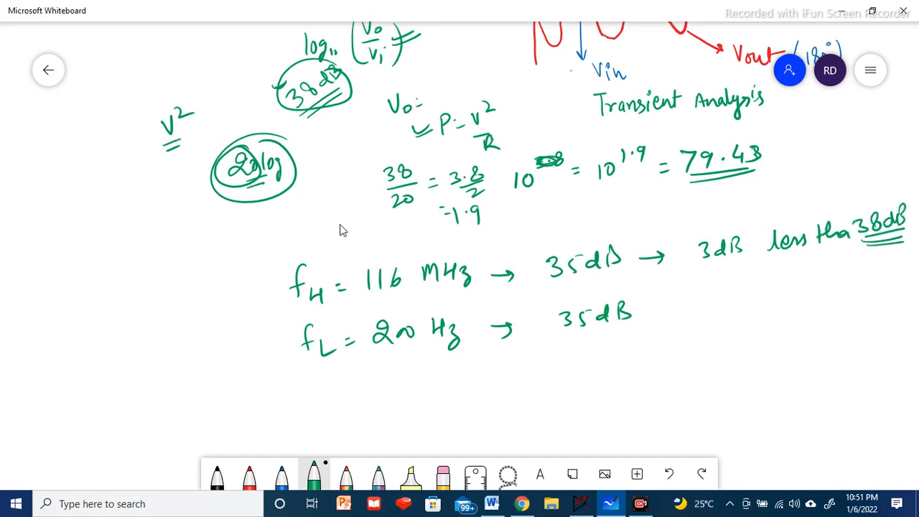
- Underline 3dB and both 35dB values, tick fH and fL, and circle the two cutoff frequencies together
left_click_drag(709, 264, 735, 260)
left_click_drag(551, 285, 584, 280)
left_click_drag(561, 339, 598, 335)
left_click_drag(256, 277, 287, 267)
left_click_drag(260, 351, 293, 336)
mouse_move(445, 240)
left_mouse_down()
mouse_move(393, 392)
mouse_move(460, 244)
left_mouse_up()
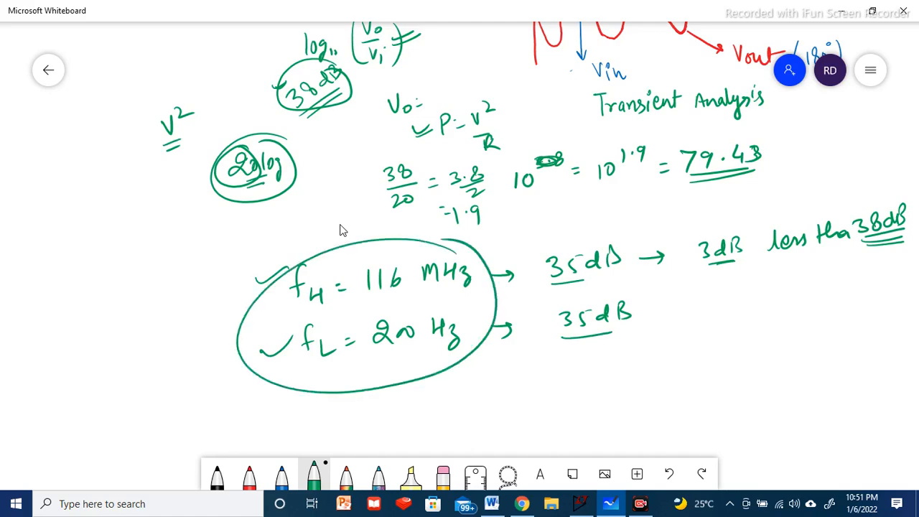
- Review the bandwidth sketch above AC Analysis, switch to LTspice and display the Draft13 amplifier schematic
scroll(129, 410, "up", 1)
scroll(718, 172, "right", 2)
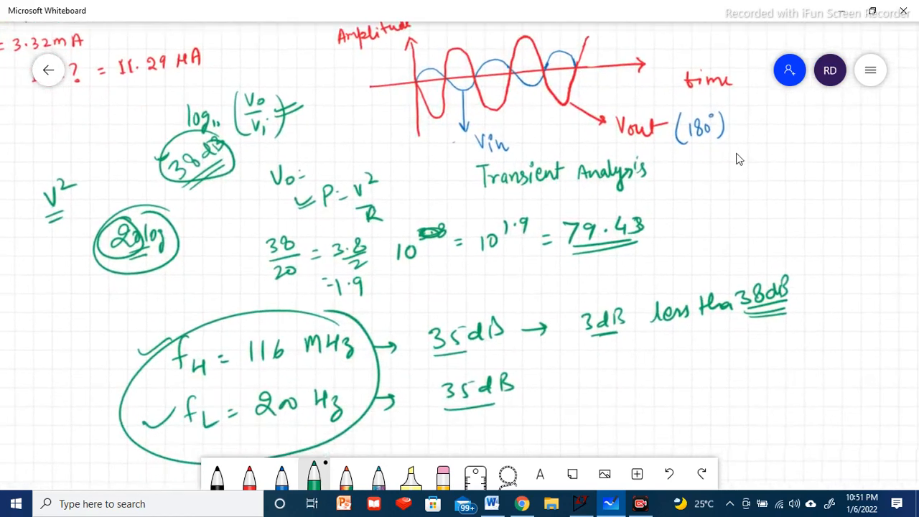
left_click_drag(742, 171, 844, 453)
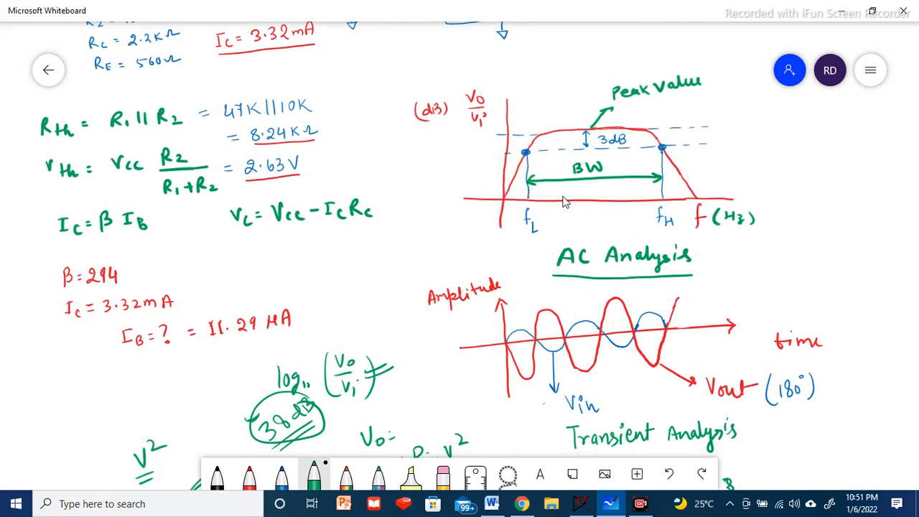
left_click(580, 504)
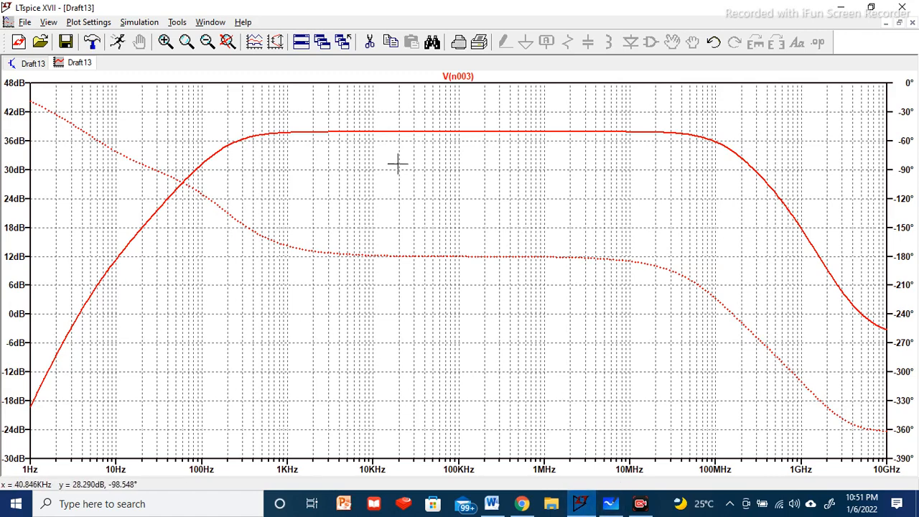
left_click(26, 64)
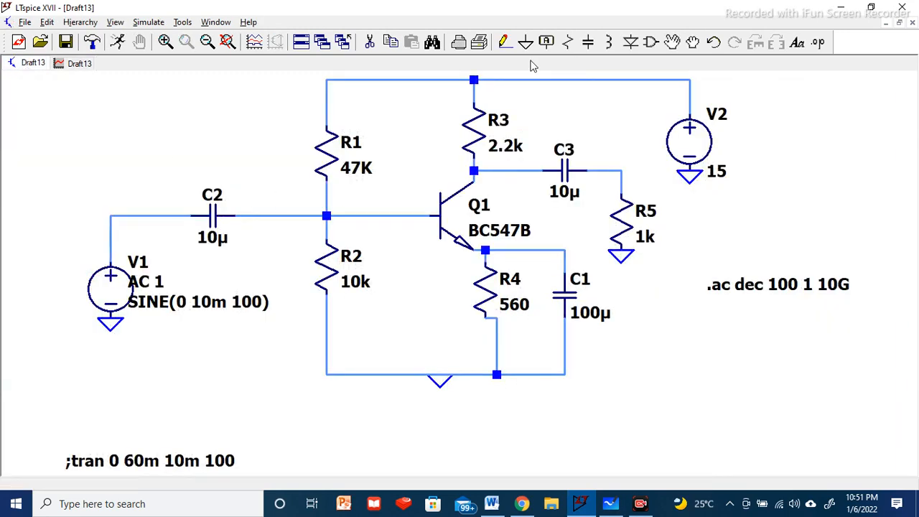